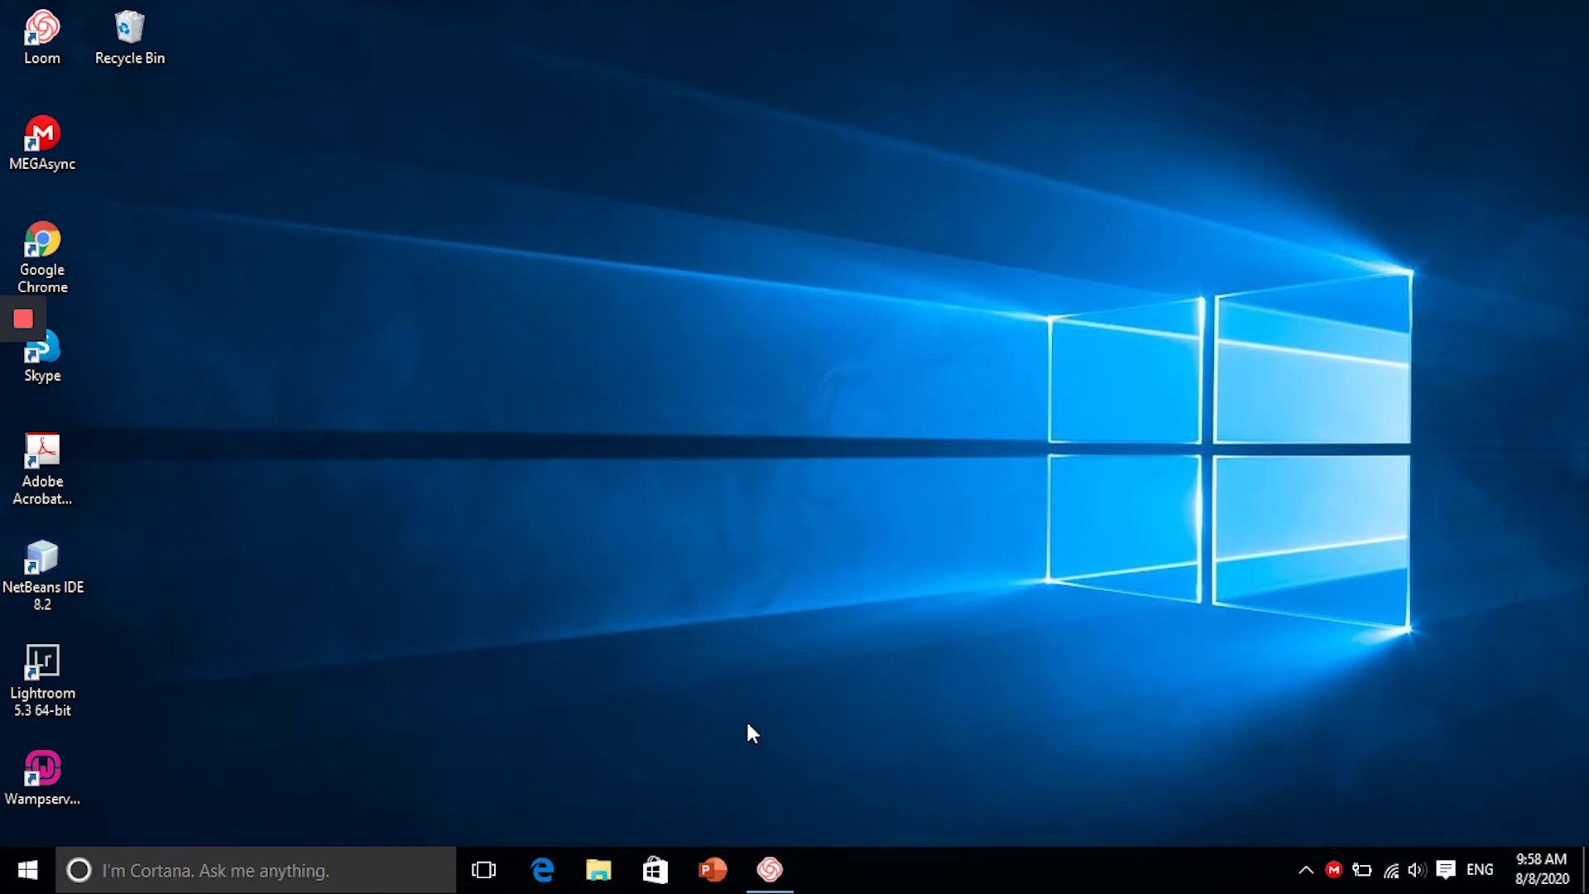
- Launch PowerPoint, create a blank presentation, and close the Design Ideas pane
{"action": "left_click", "coordinate": [730, 874]}
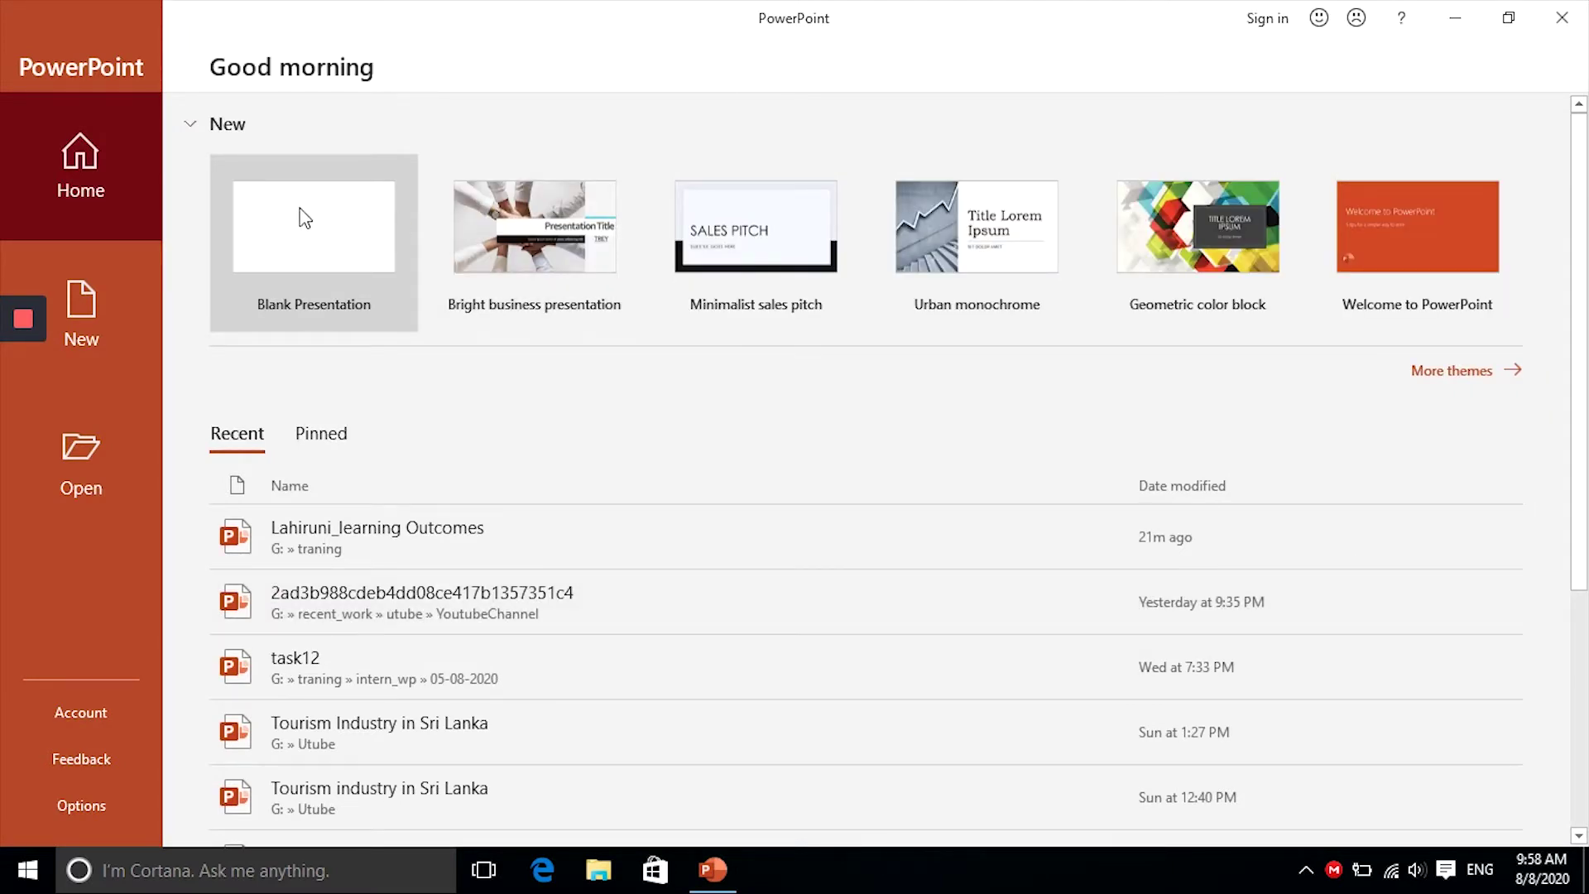
{"action": "left_click", "coordinate": [321, 230]}
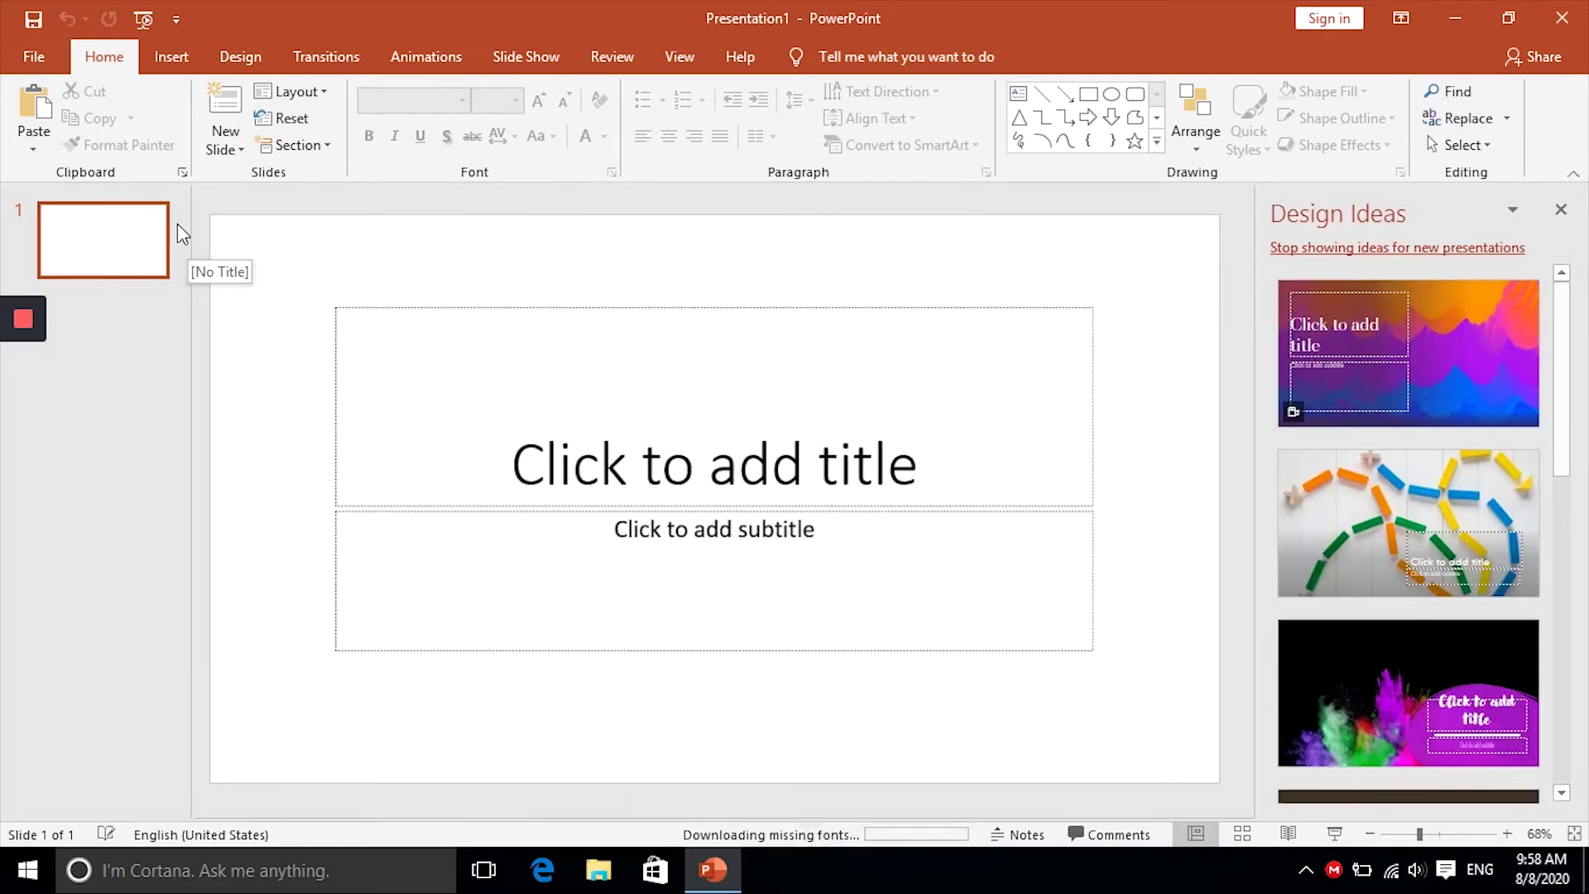
{"action": "left_click", "coordinate": [1561, 210]}
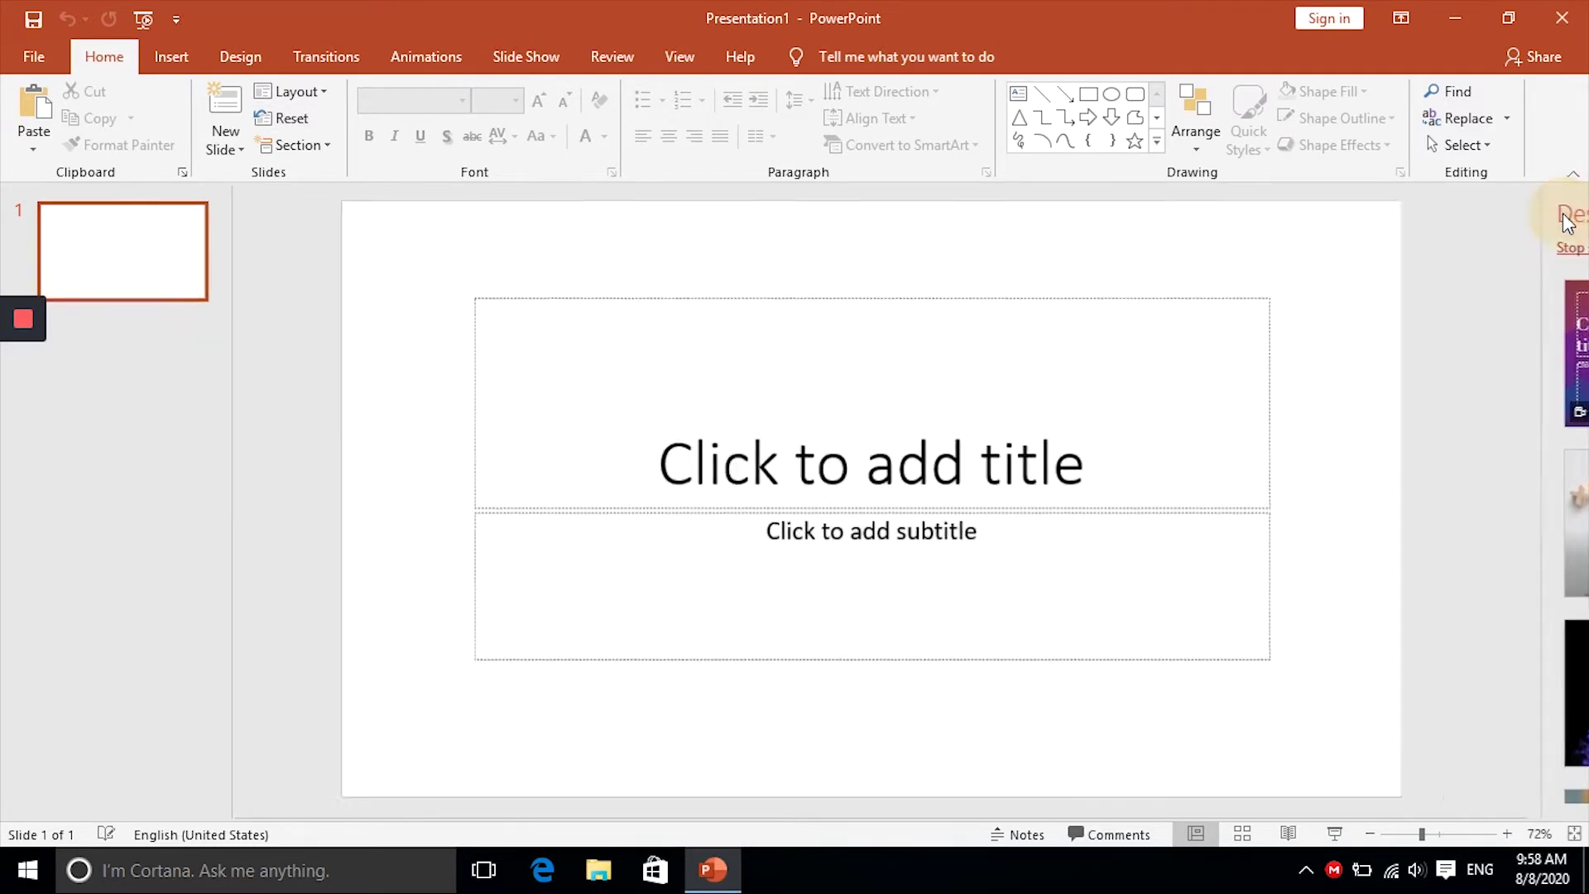
- Open 'Tourism Industry in Sri Lanka' from the Utube folder on the My_Works (G:) drive
{"action": "left_click", "coordinate": [35, 56]}
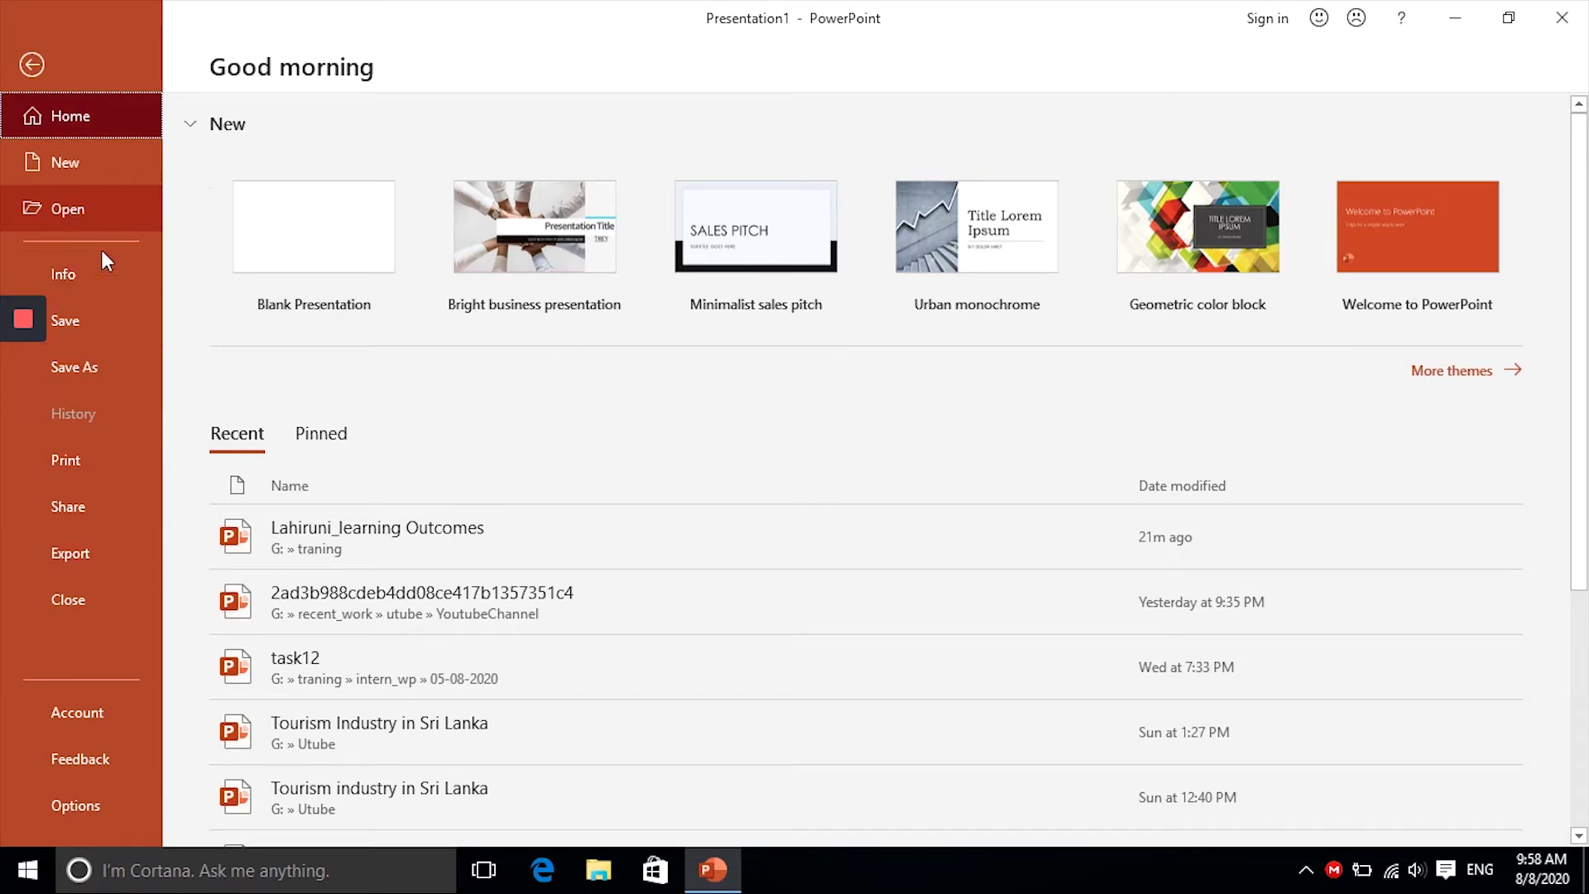
{"action": "left_click", "coordinate": [107, 217]}
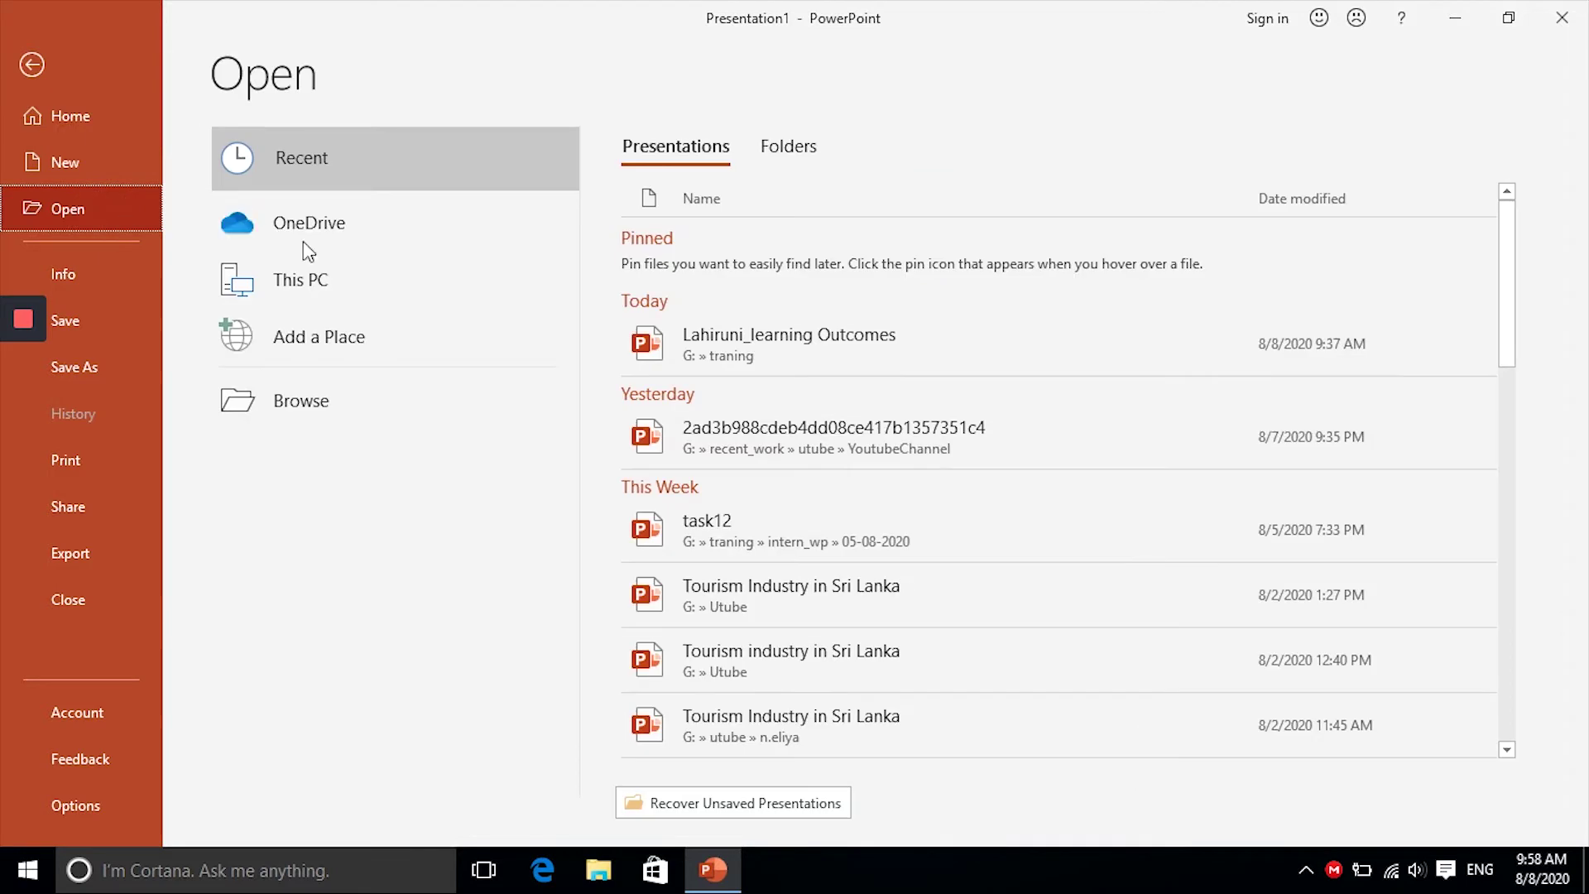
{"action": "double_click", "coordinate": [339, 285]}
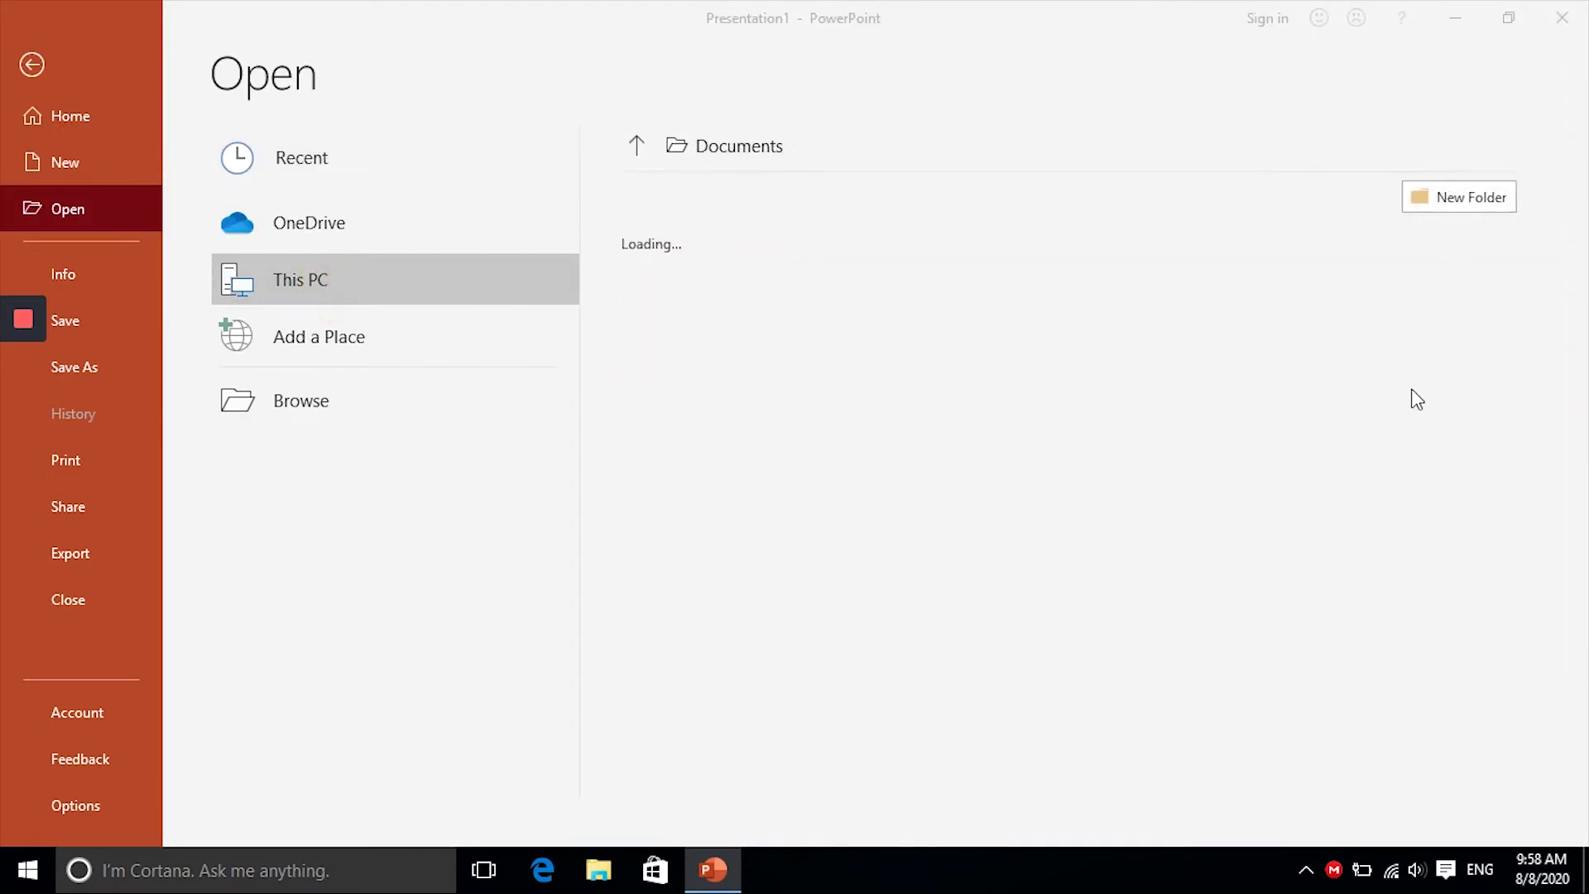
{"action": "left_click", "coordinate": [108, 386]}
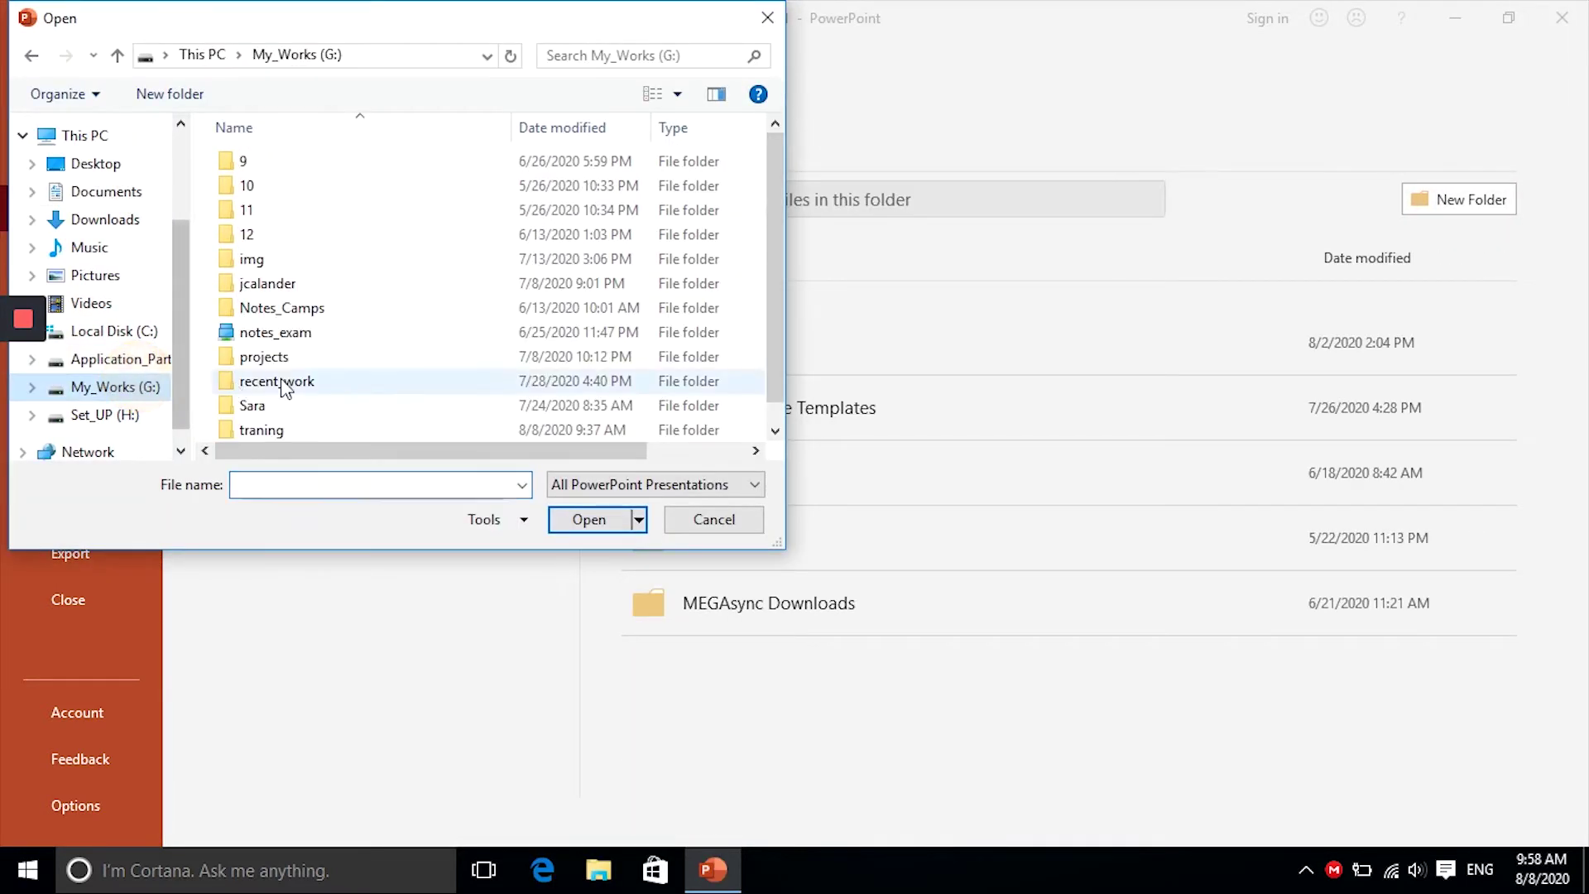
{"action": "scroll", "coordinate": [389, 377], "scroll_direction": "down", "scroll_amount": 1}
{"action": "double_click", "coordinate": [318, 428]}
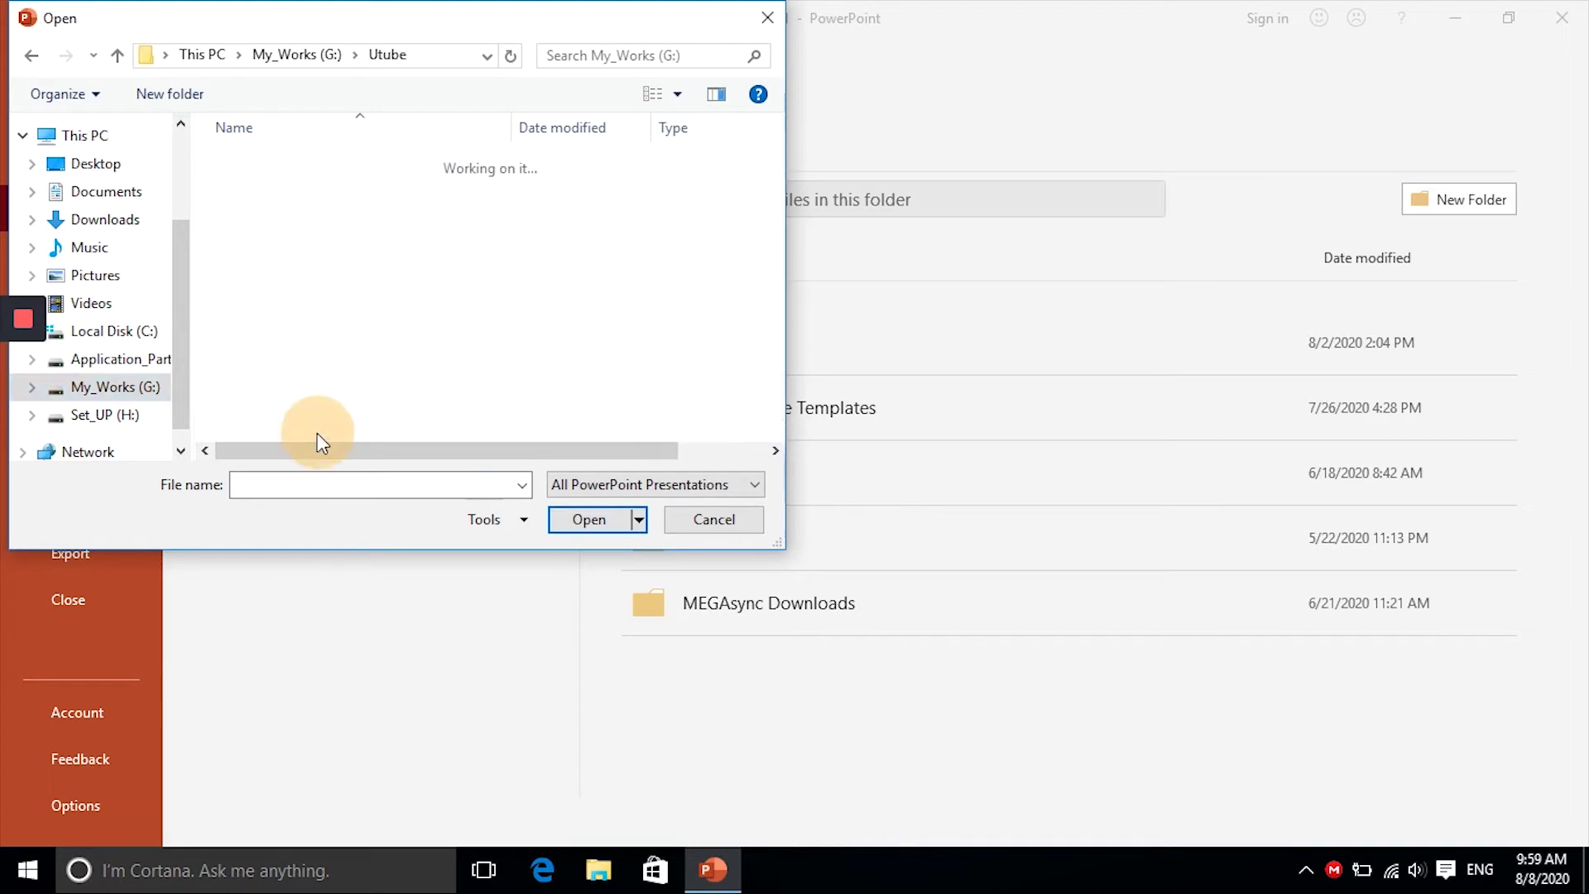
{"action": "left_click", "coordinate": [311, 272]}
{"action": "left_click", "coordinate": [589, 520]}
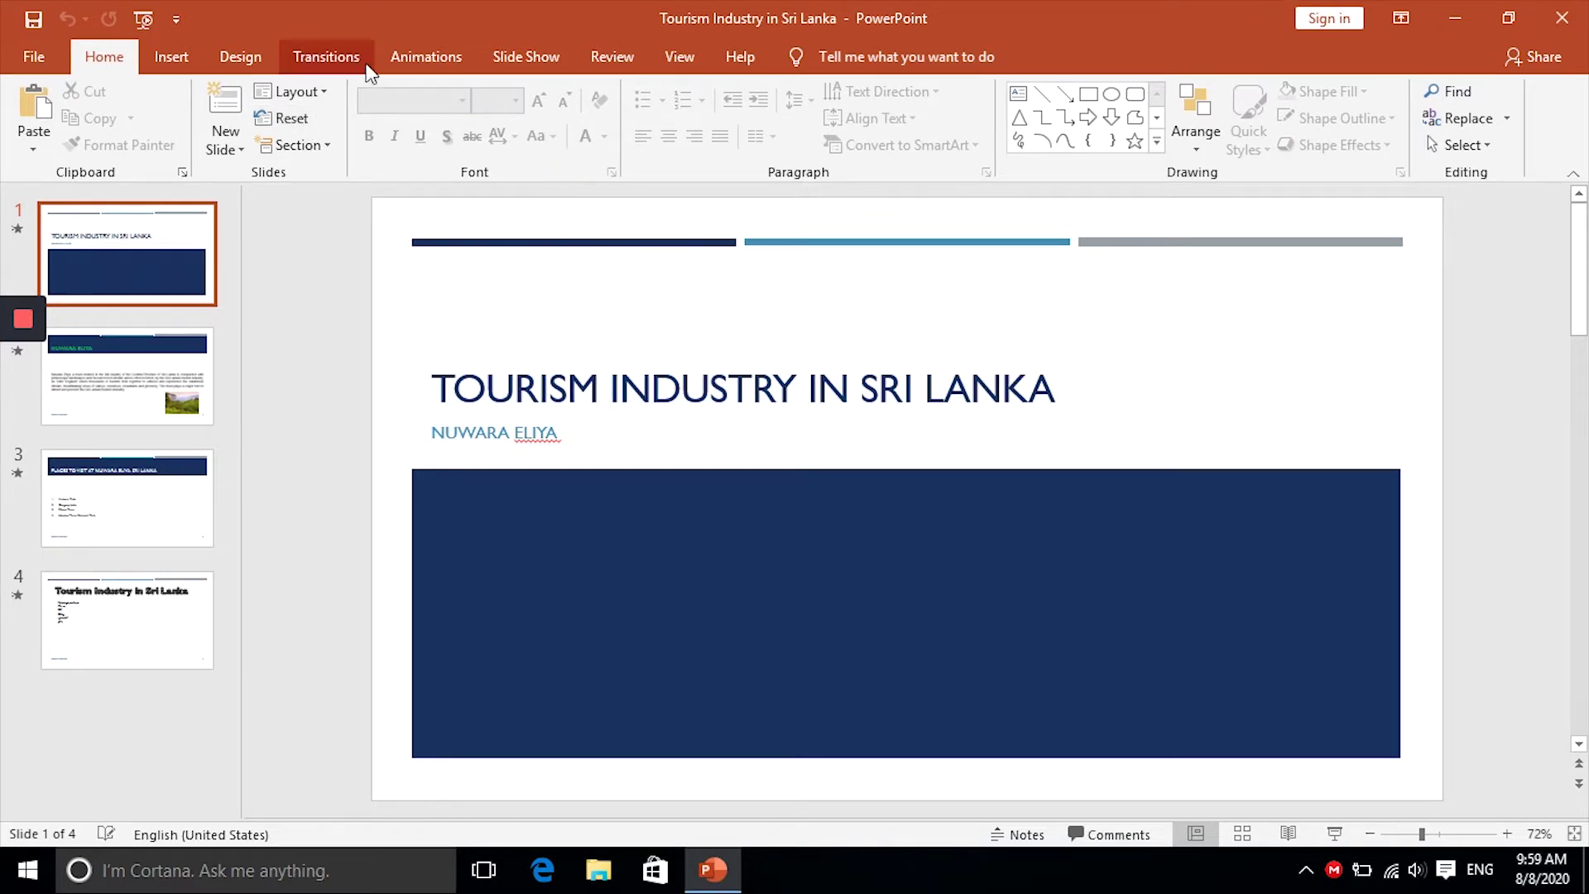
- Choose Record from Beginning on the Slide Show tab, with timings and narrations ticked
{"action": "left_click", "coordinate": [542, 70]}
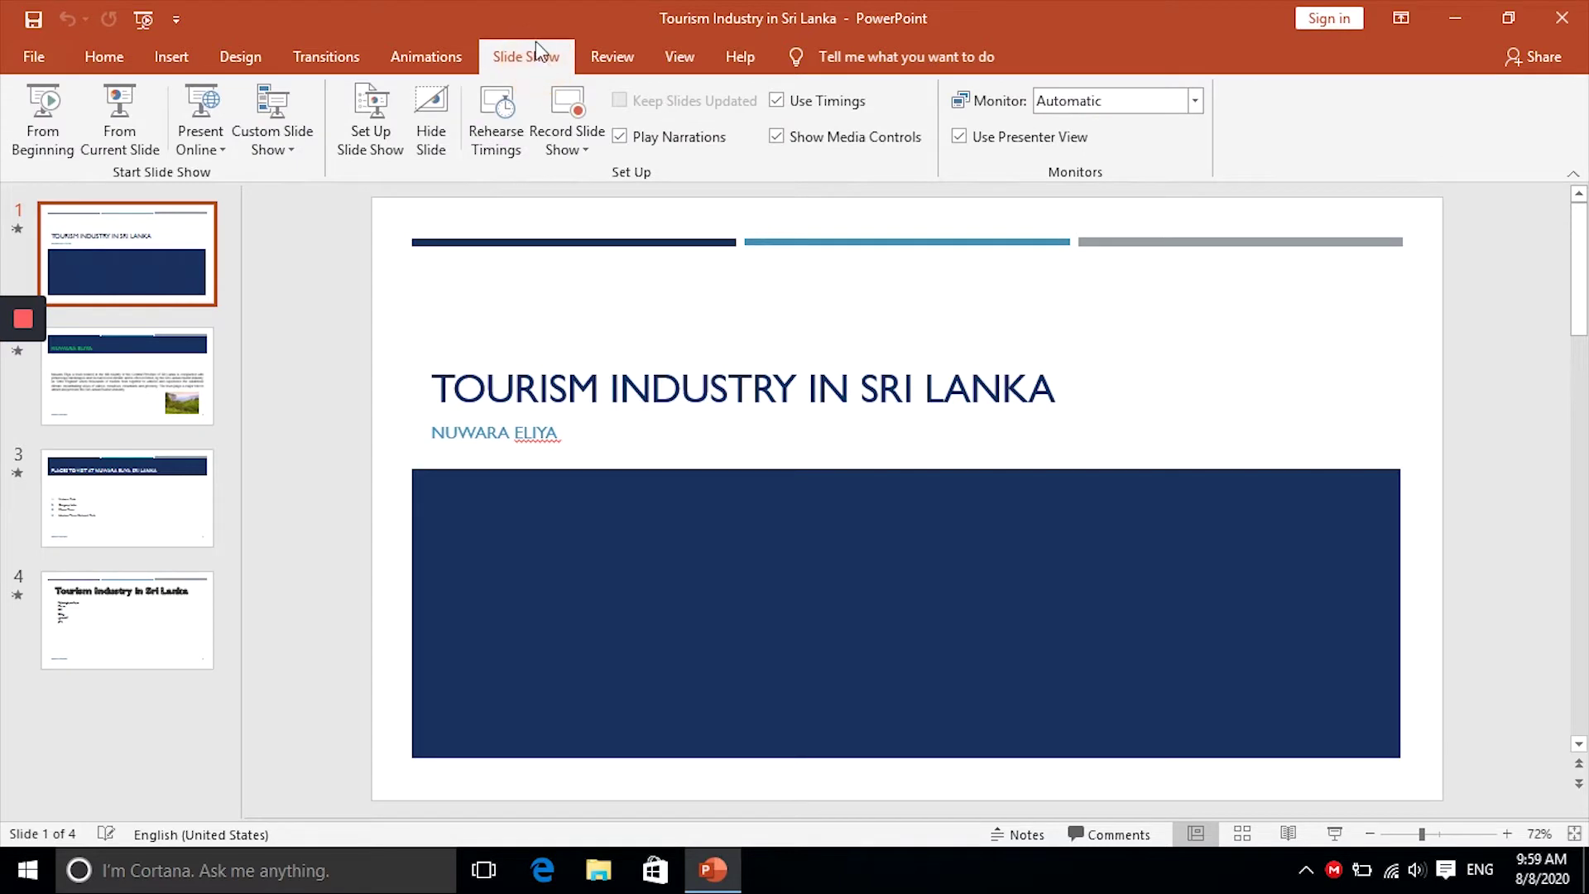
{"action": "left_click", "coordinate": [586, 157]}
{"action": "left_click", "coordinate": [586, 154]}
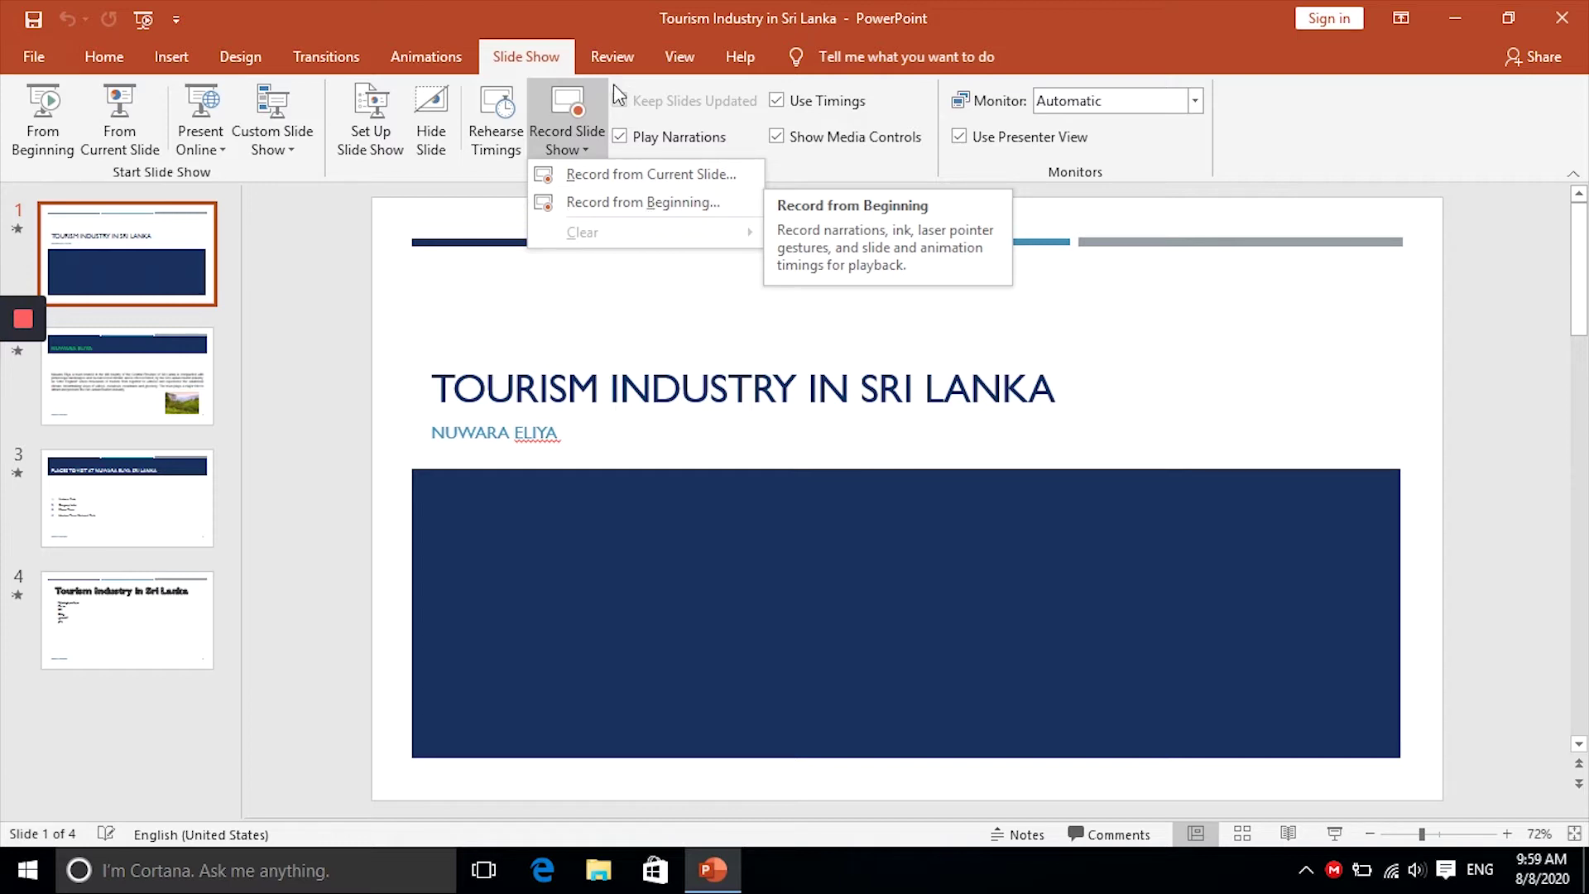
{"action": "left_click", "coordinate": [600, 203]}
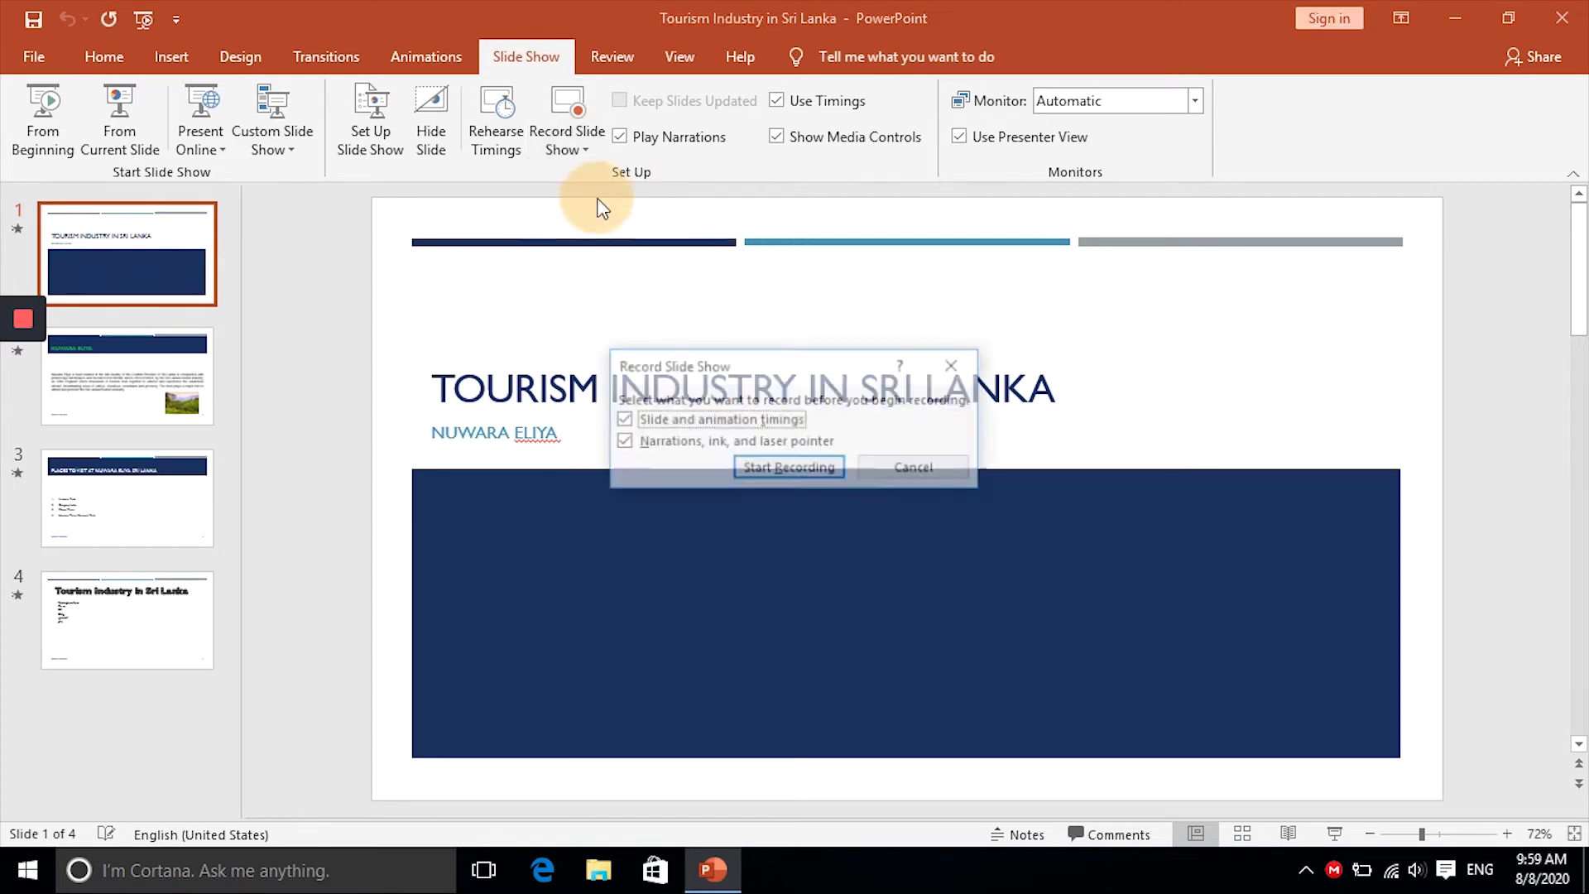
- Narrate the title, Nuwara Eliya (with photo animation) and Places to Visit slides, then end the show
{"action": "left_click", "coordinate": [823, 469]}
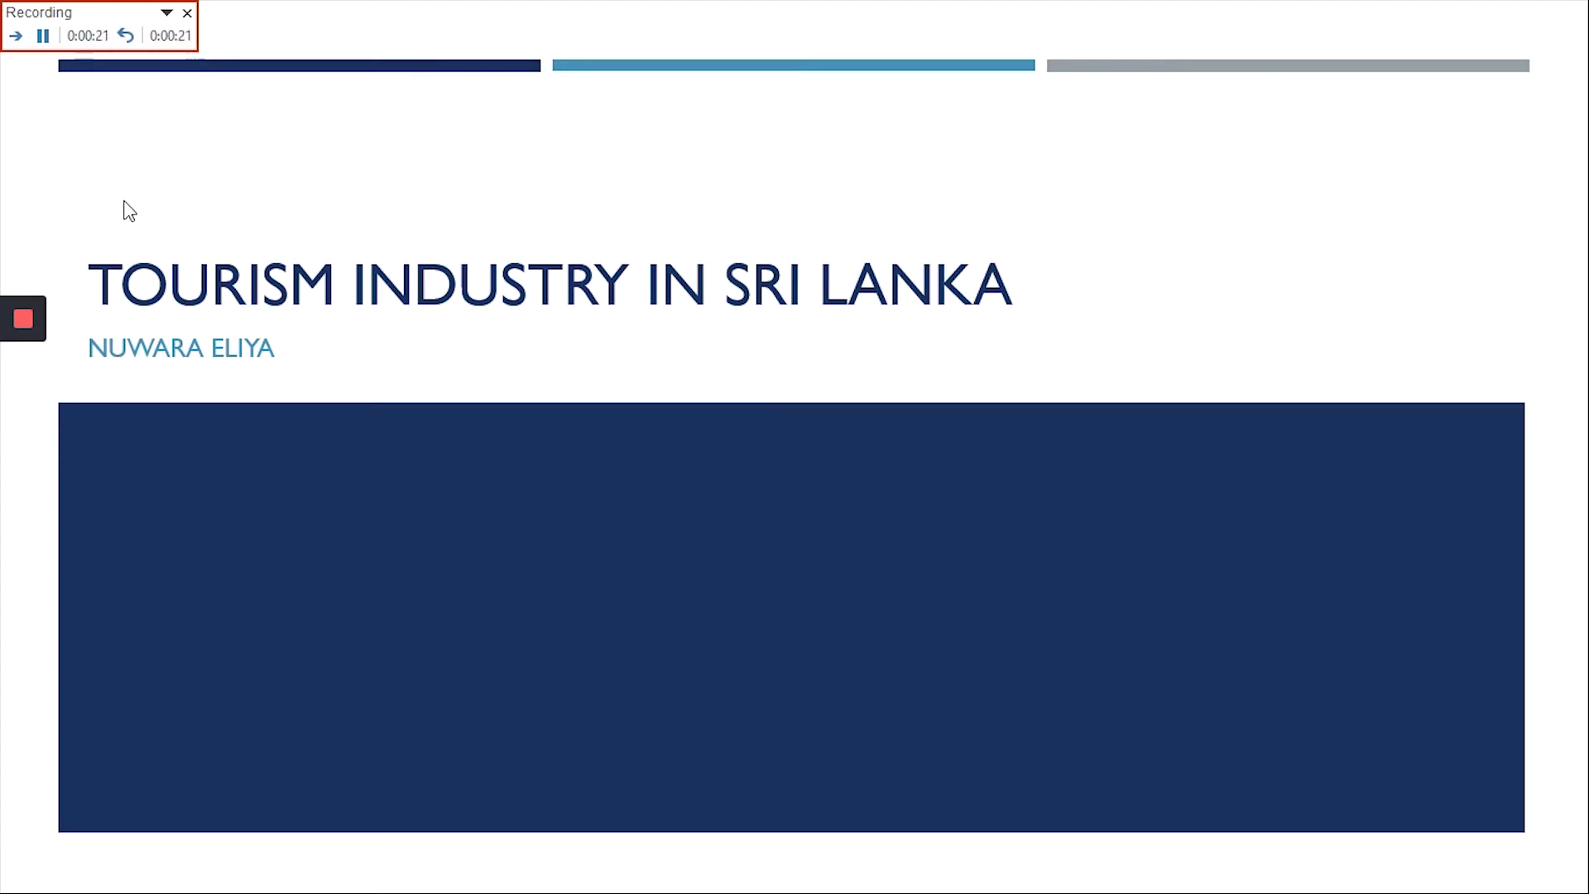
{"action": "key", "text": "Right"}
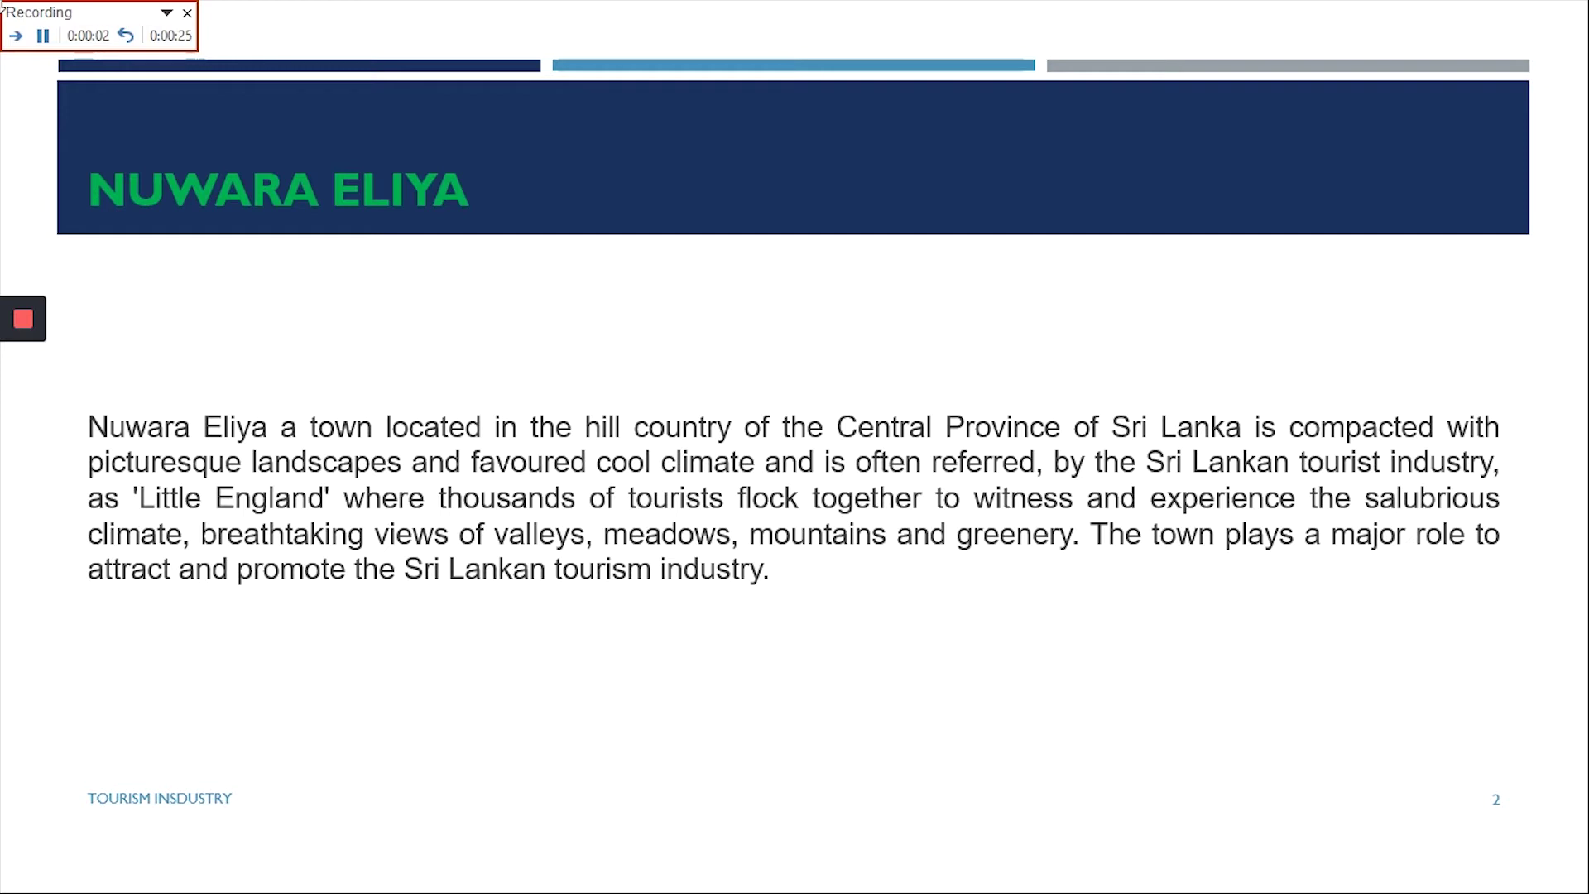
{"action": "key", "text": "Right"}
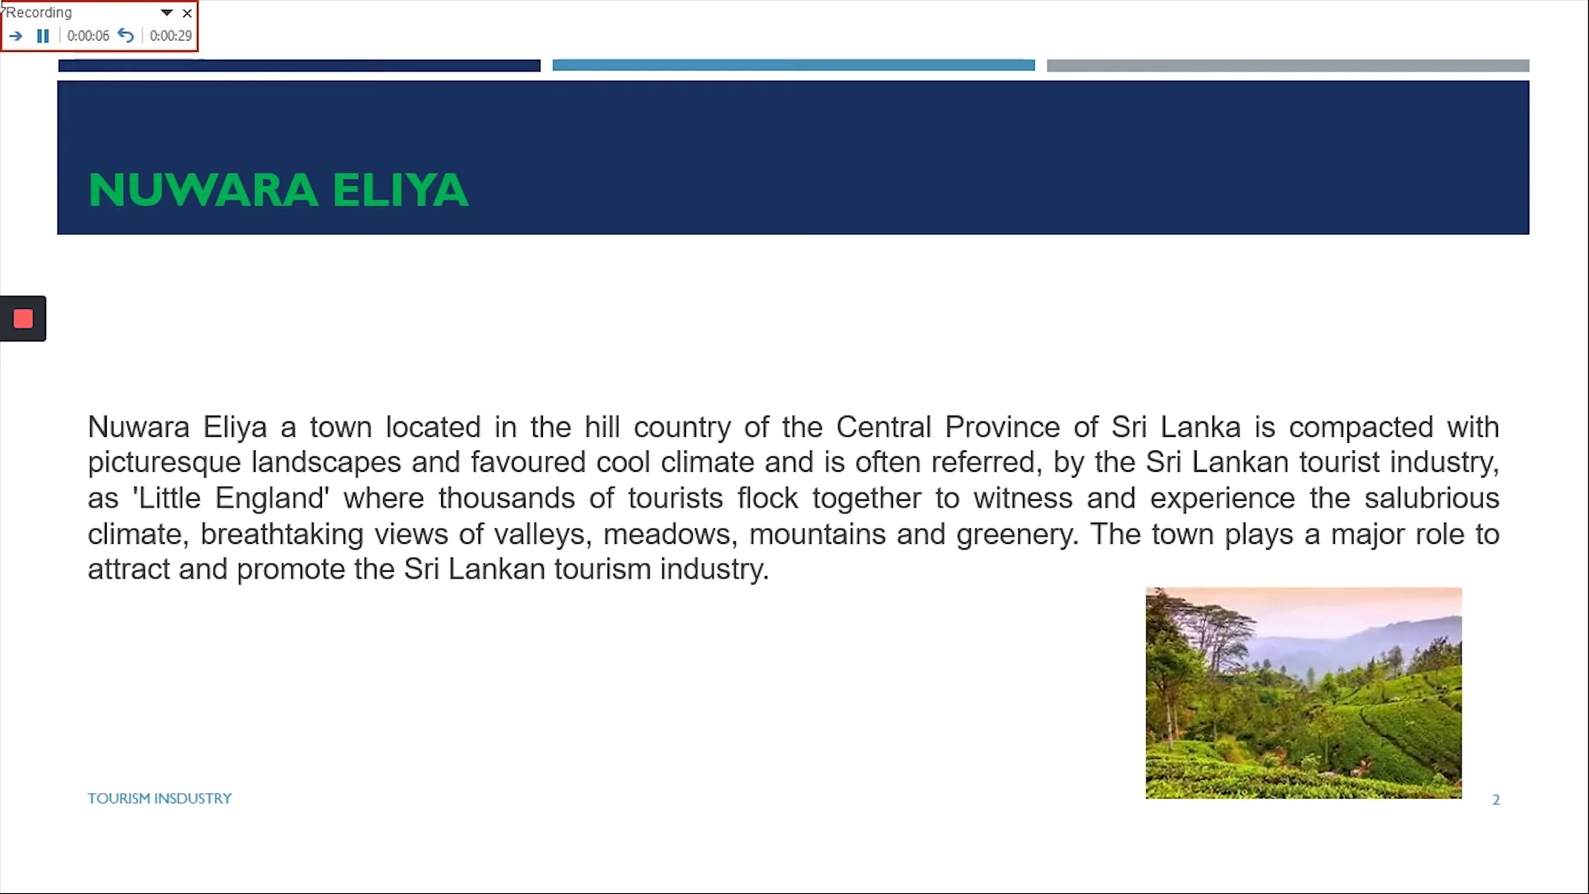
{"action": "key", "text": "Right"}
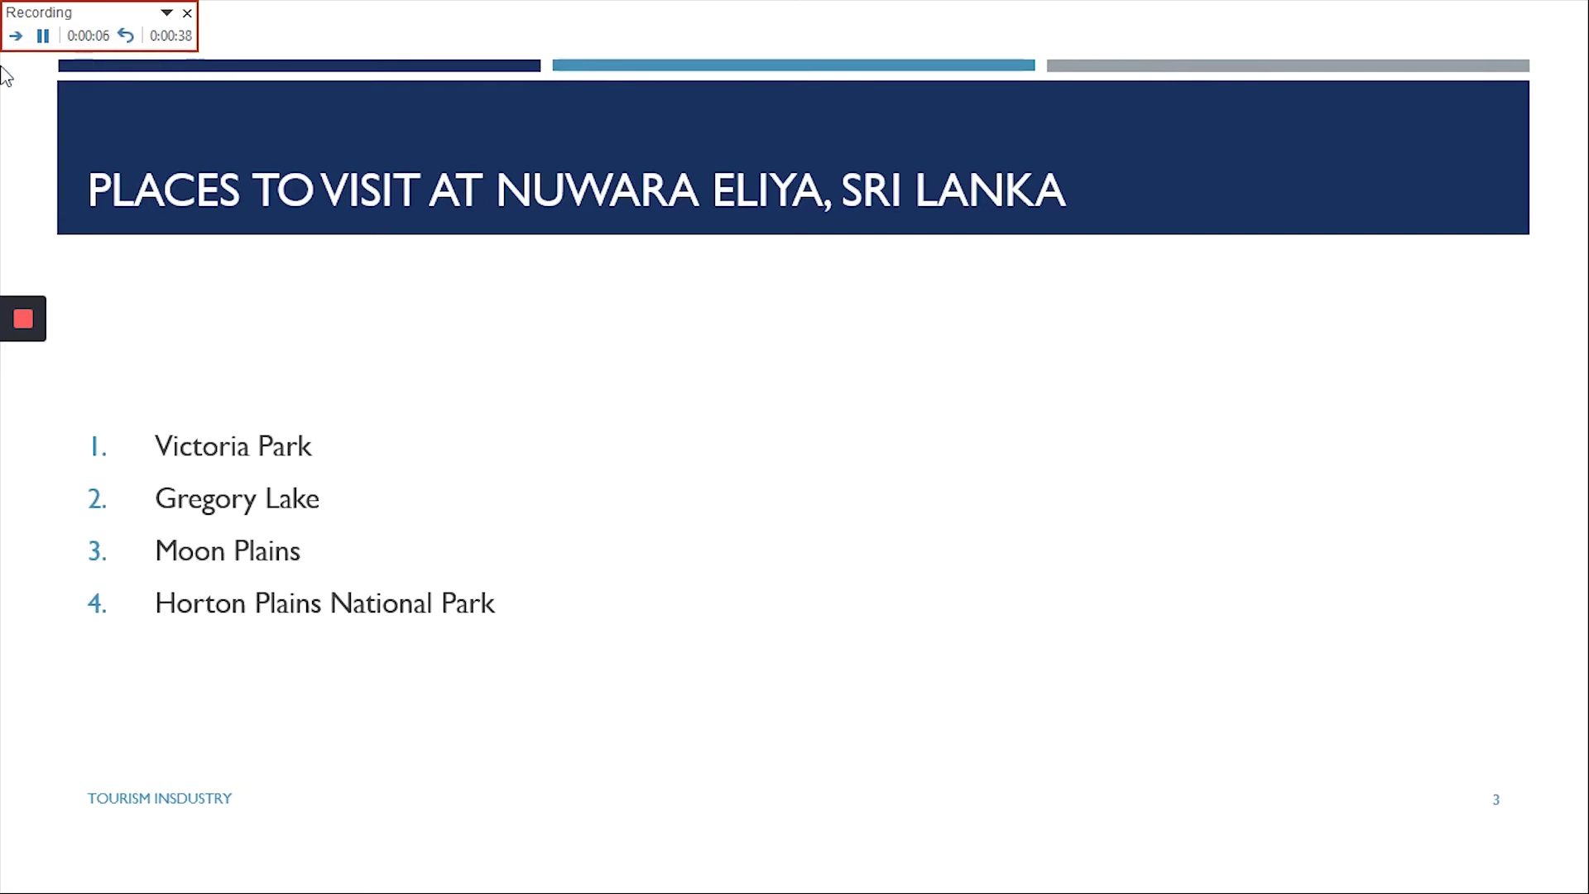
{"action": "right_click", "coordinate": [940, 460]}
{"action": "left_click", "coordinate": [1006, 438]}
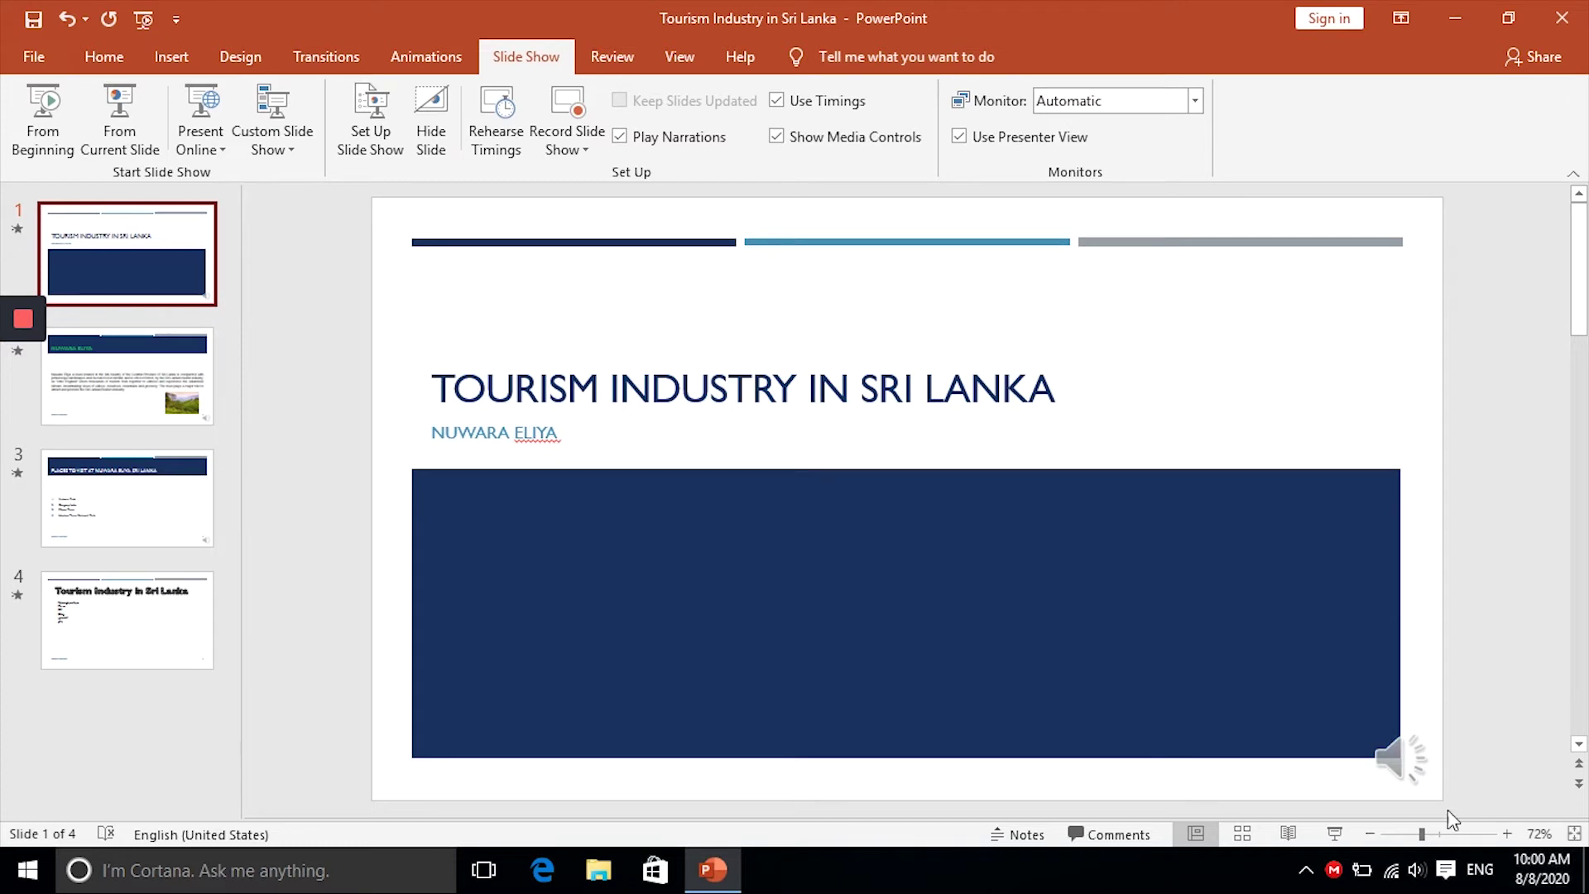
- Check slides 2–4 for their audio icons, then play the show from the title slide
{"action": "left_click", "coordinate": [128, 360]}
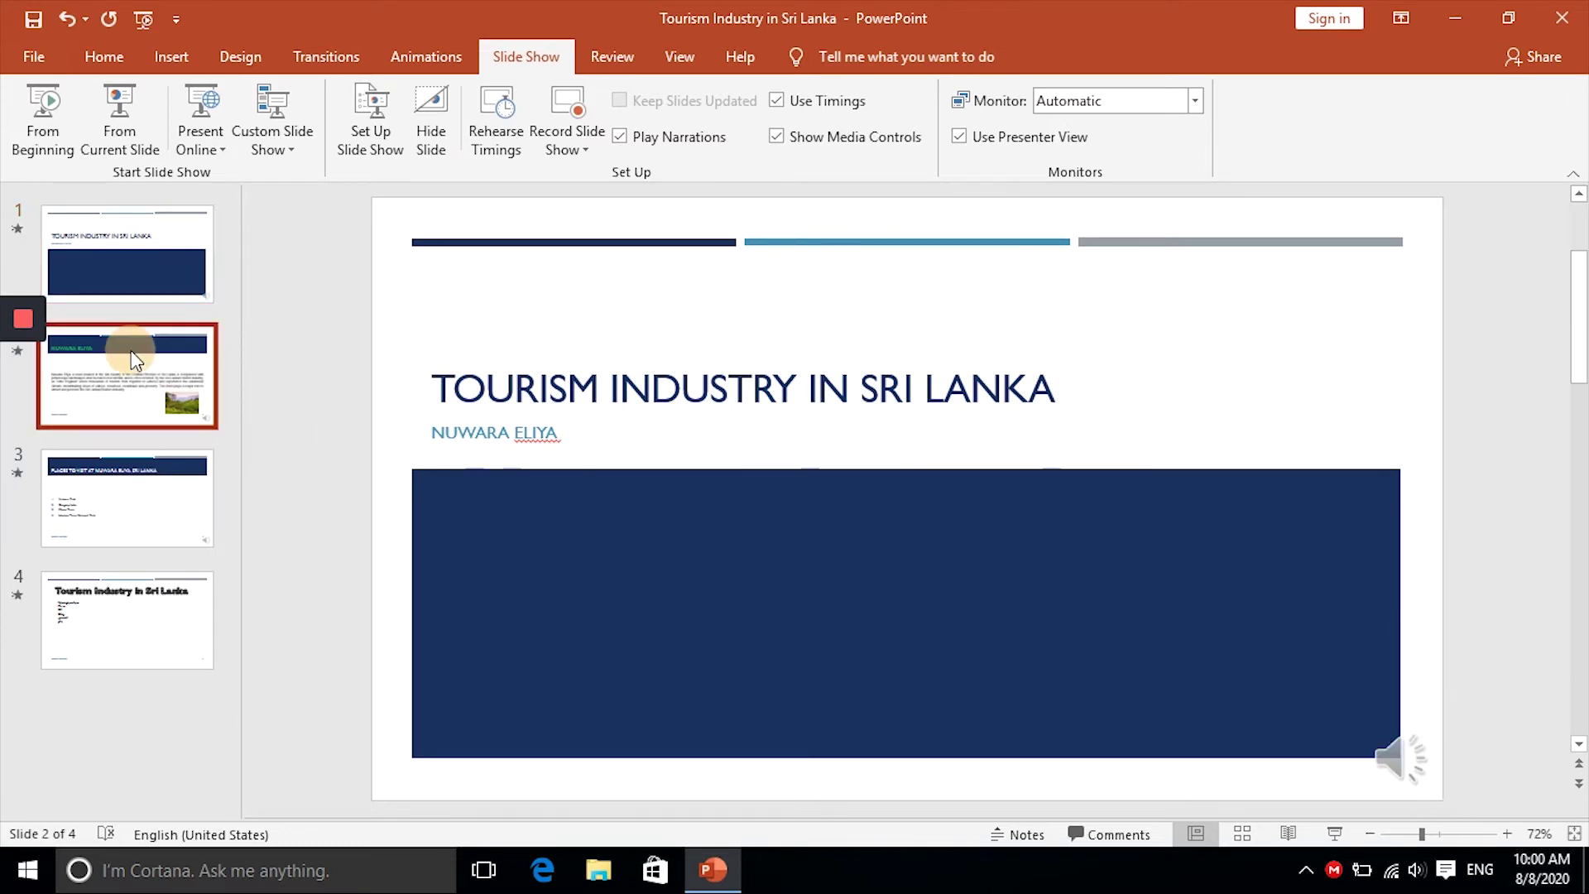
{"action": "left_click", "coordinate": [153, 518]}
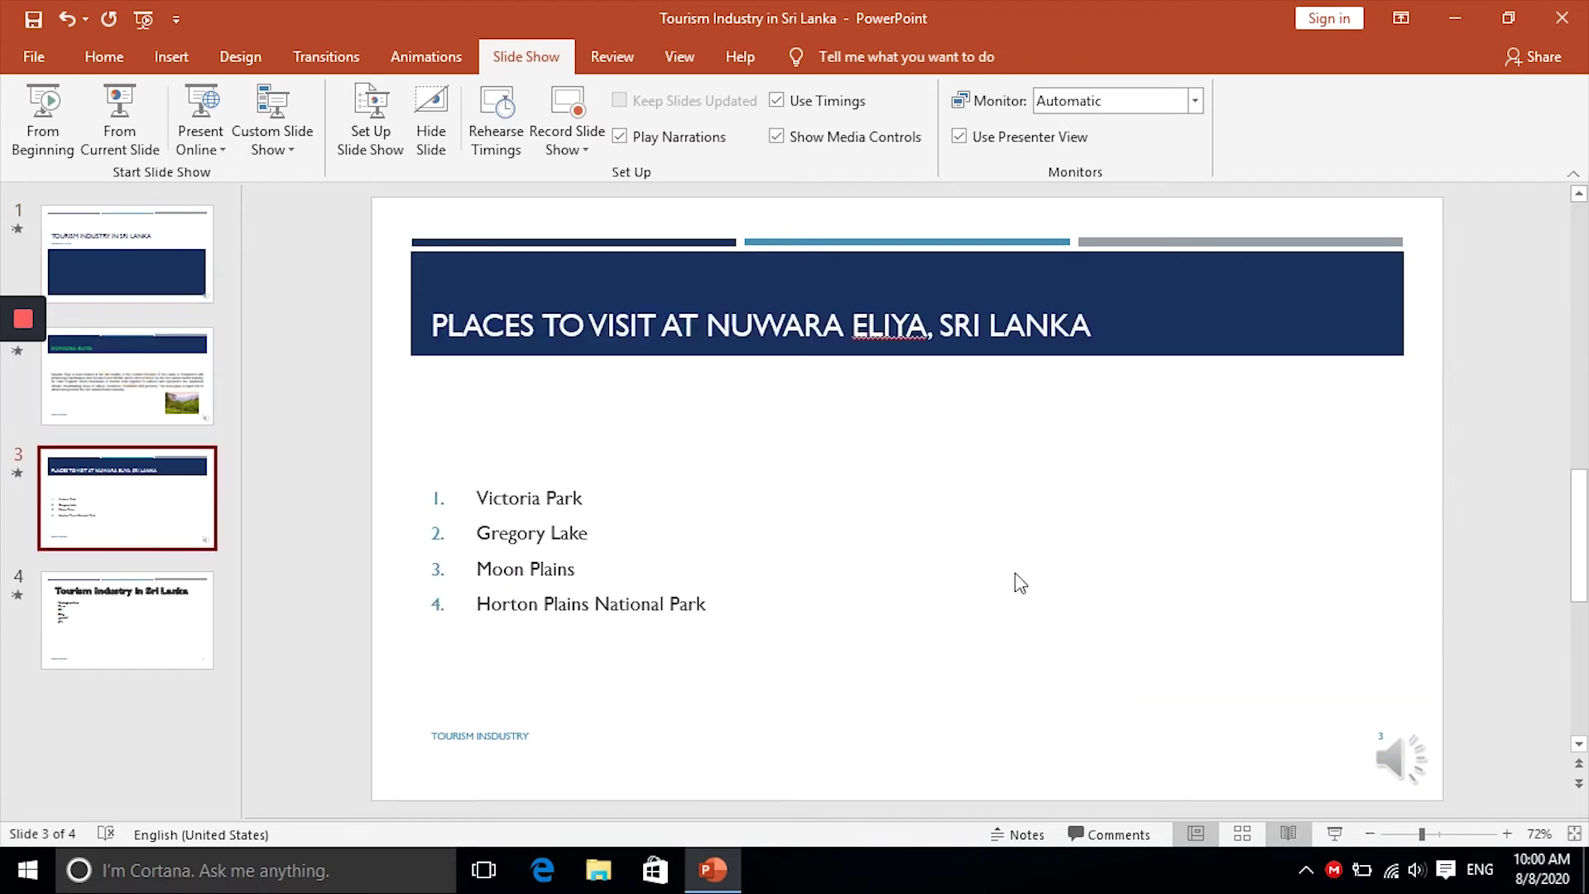
{"action": "left_click", "coordinate": [58, 646]}
{"action": "left_click", "coordinate": [66, 261]}
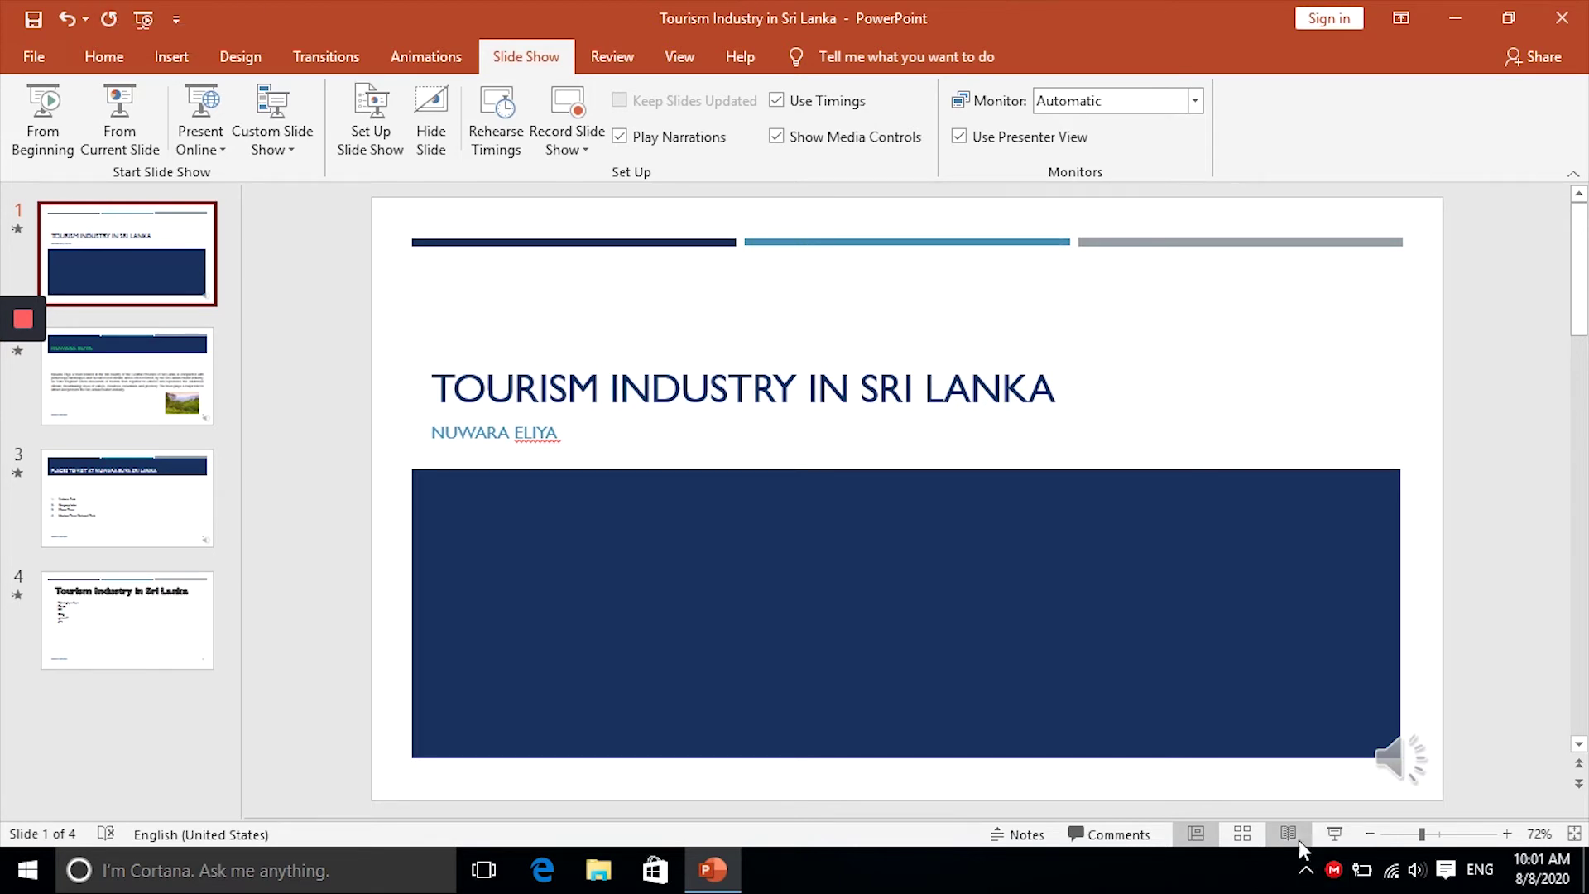
{"action": "left_click", "coordinate": [1339, 834]}
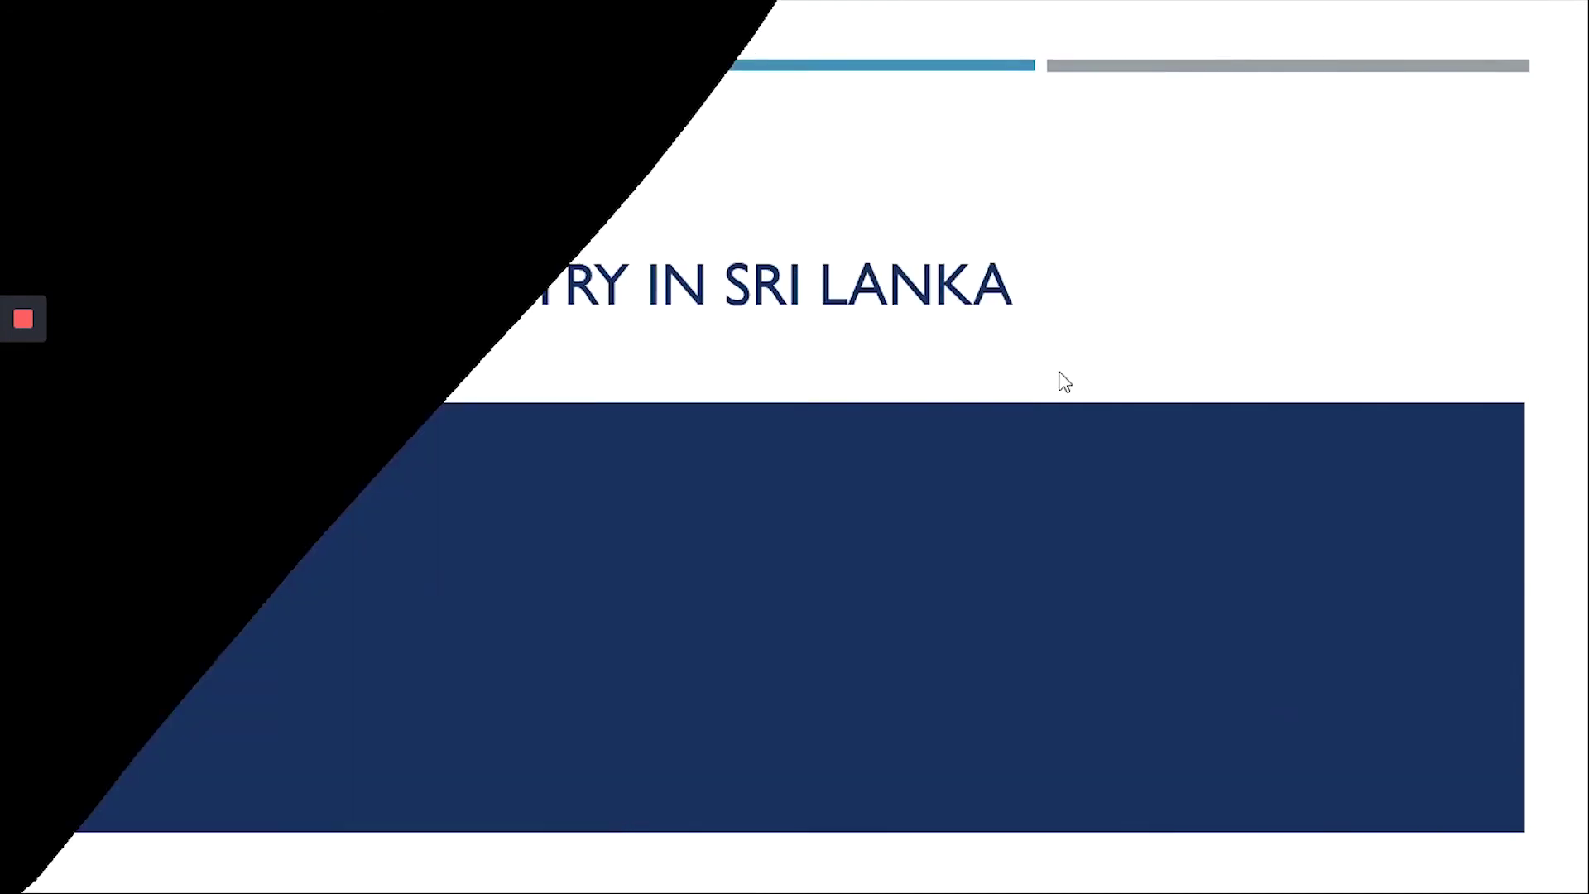
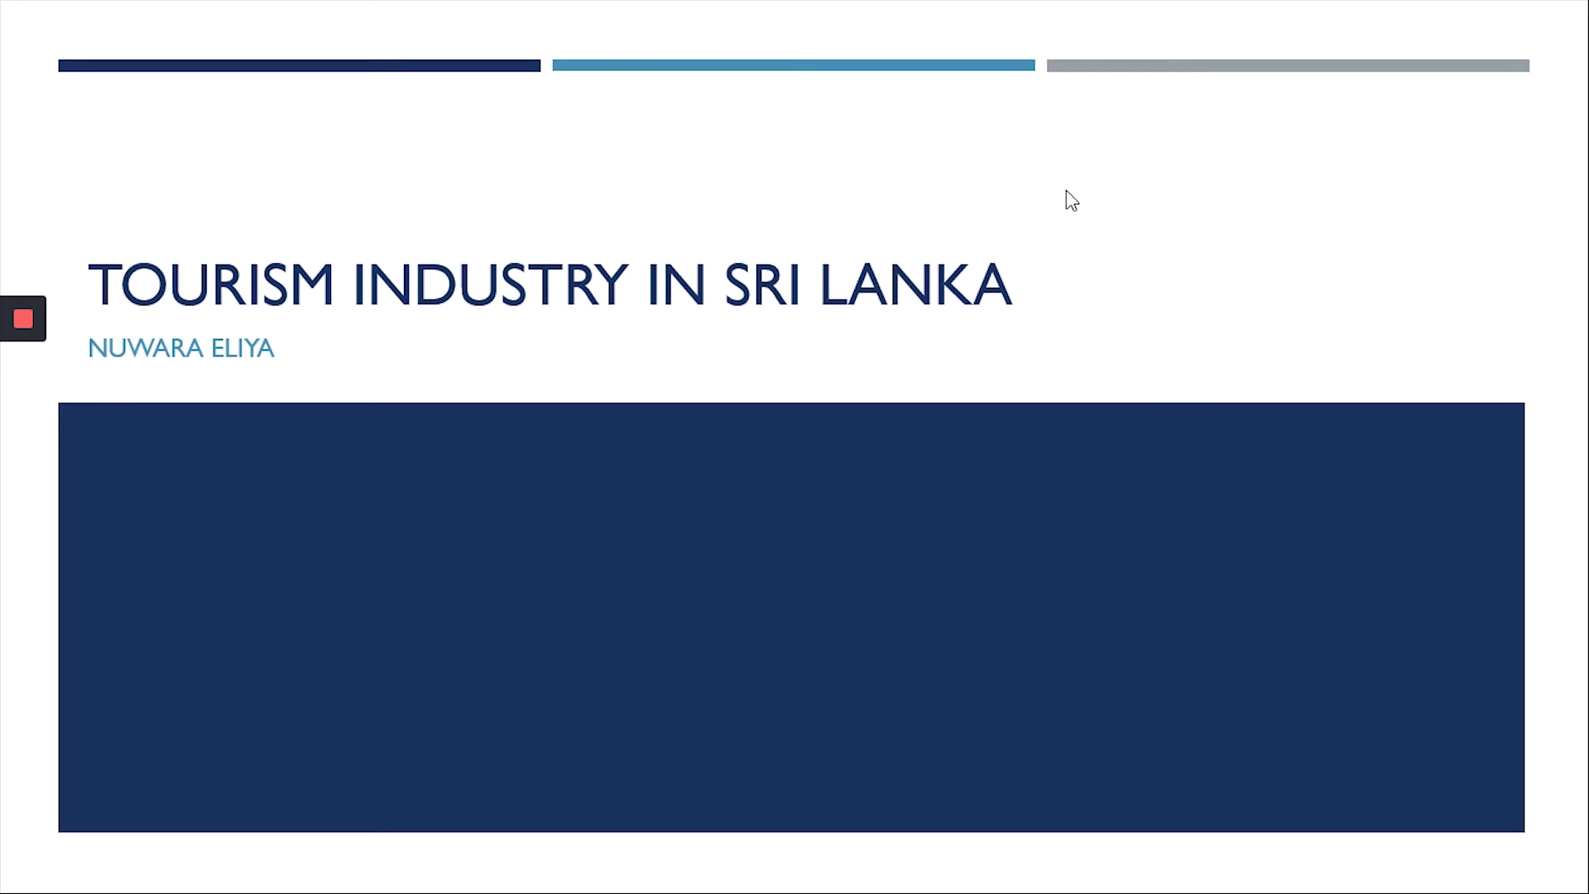
- End the slide show and return to editing view
{"action": "right_click", "coordinate": [345, 158]}
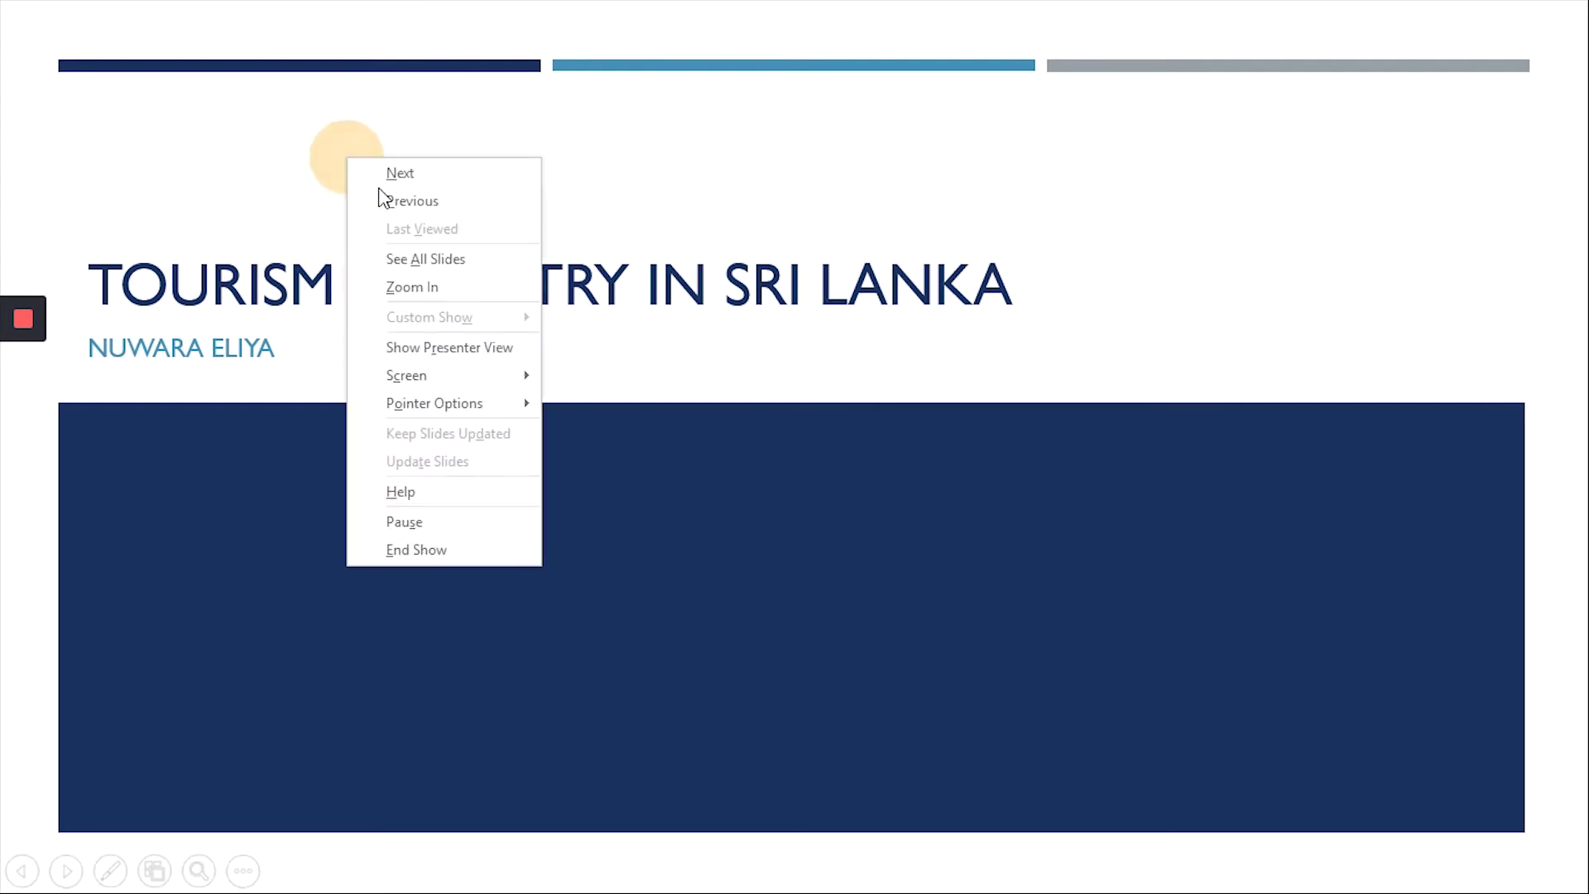
{"action": "left_click", "coordinate": [418, 557]}
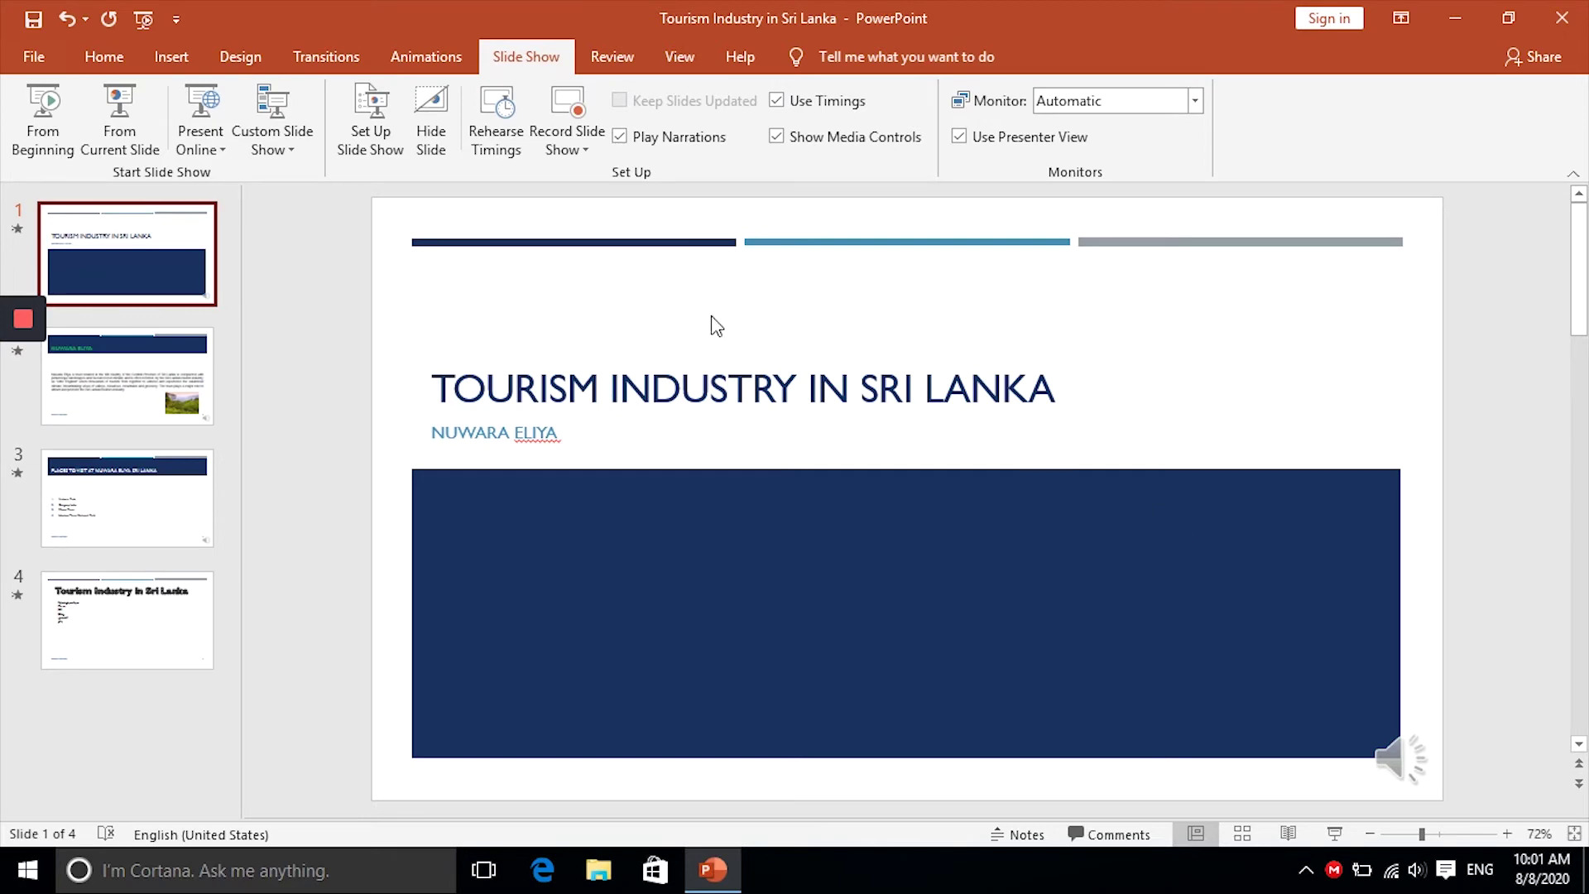
- Go to File > Export and choose Create a Video
{"action": "left_click", "coordinate": [34, 56]}
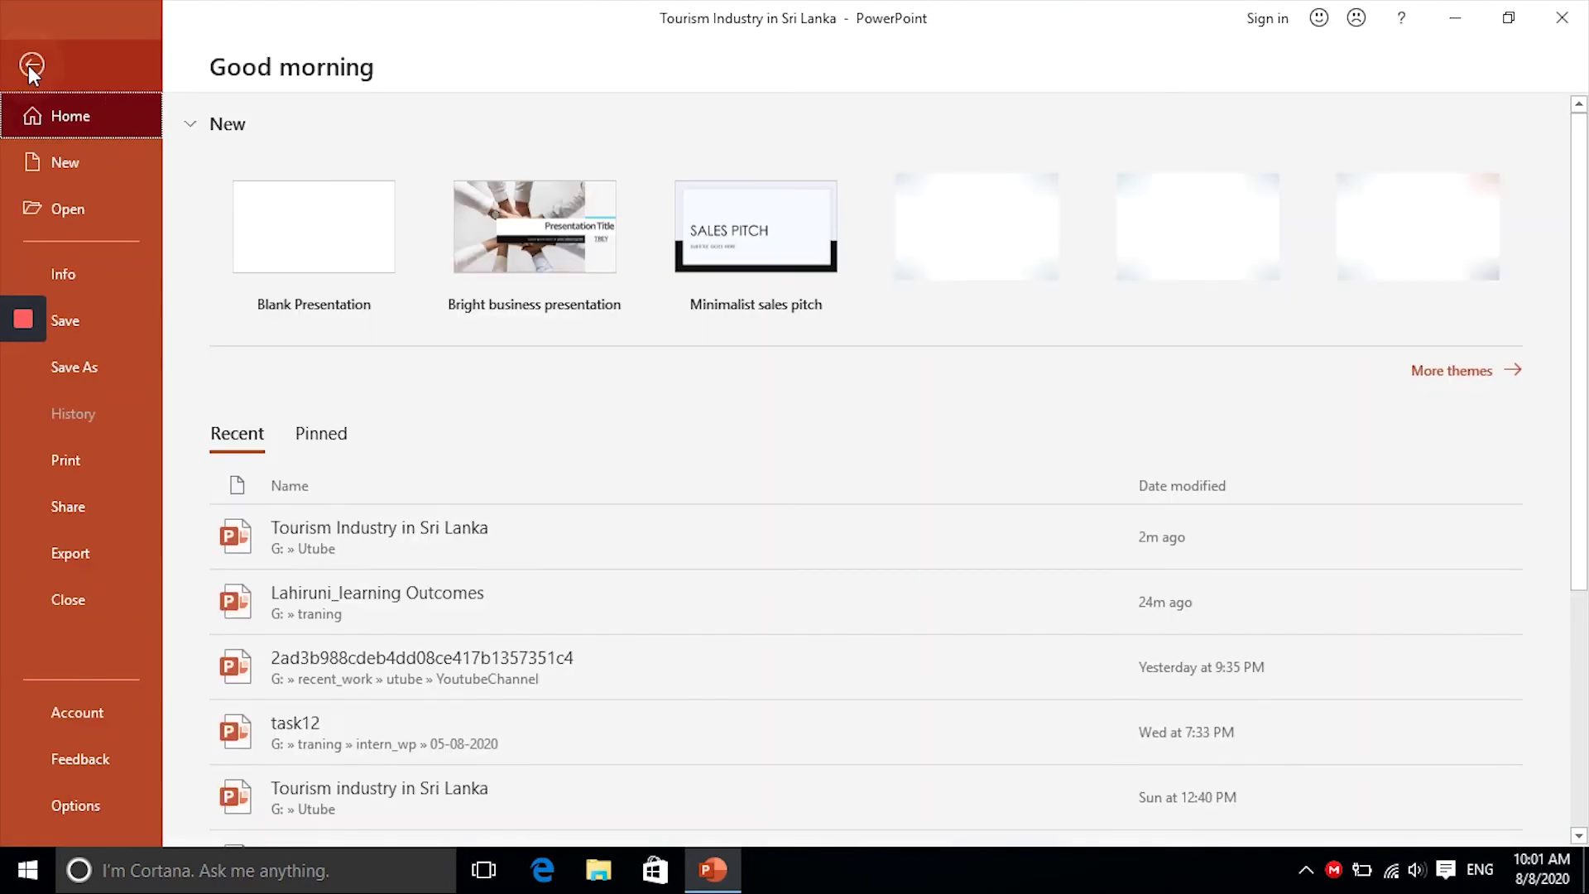
{"action": "left_click", "coordinate": [85, 550]}
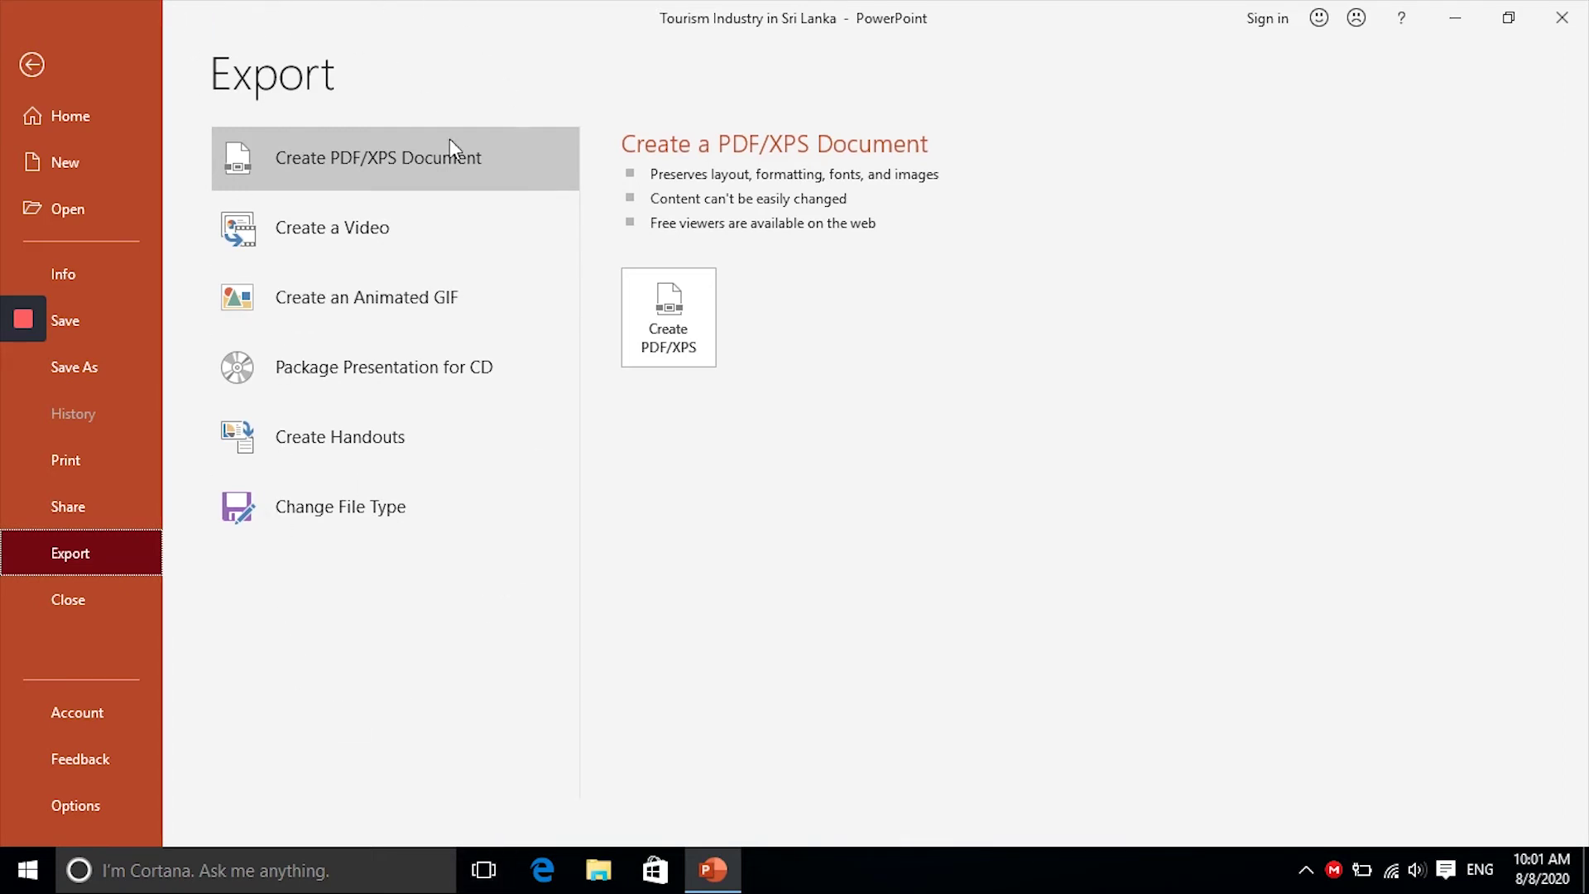
{"action": "left_click", "coordinate": [371, 244]}
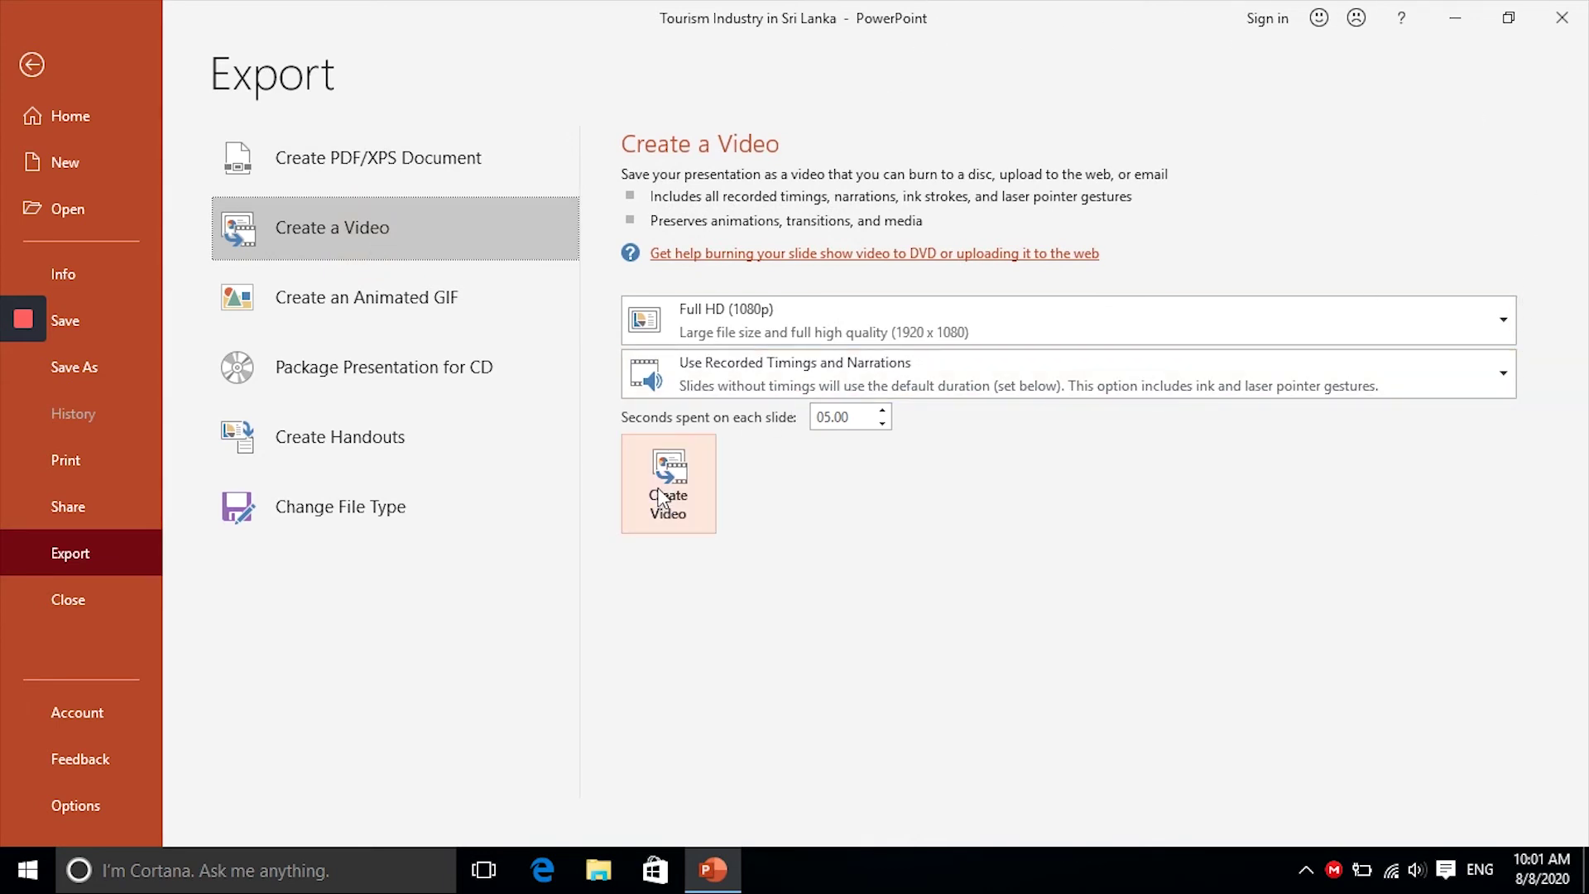
- Keep Full HD (1080p) quality and start creating the video
{"action": "left_click", "coordinate": [1502, 325]}
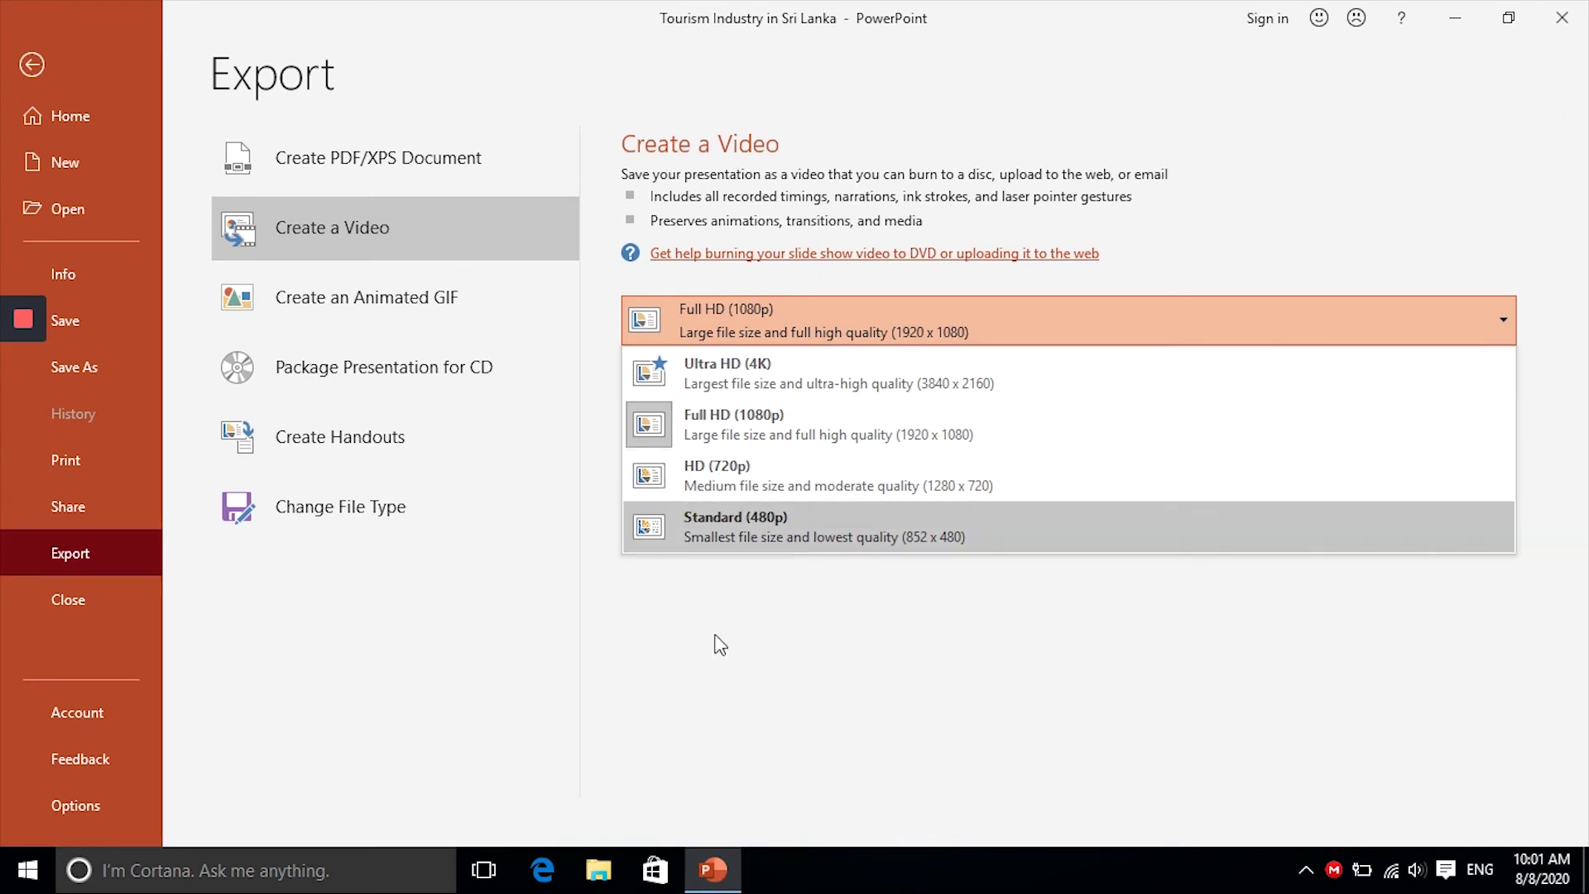
{"action": "left_click", "coordinate": [897, 740]}
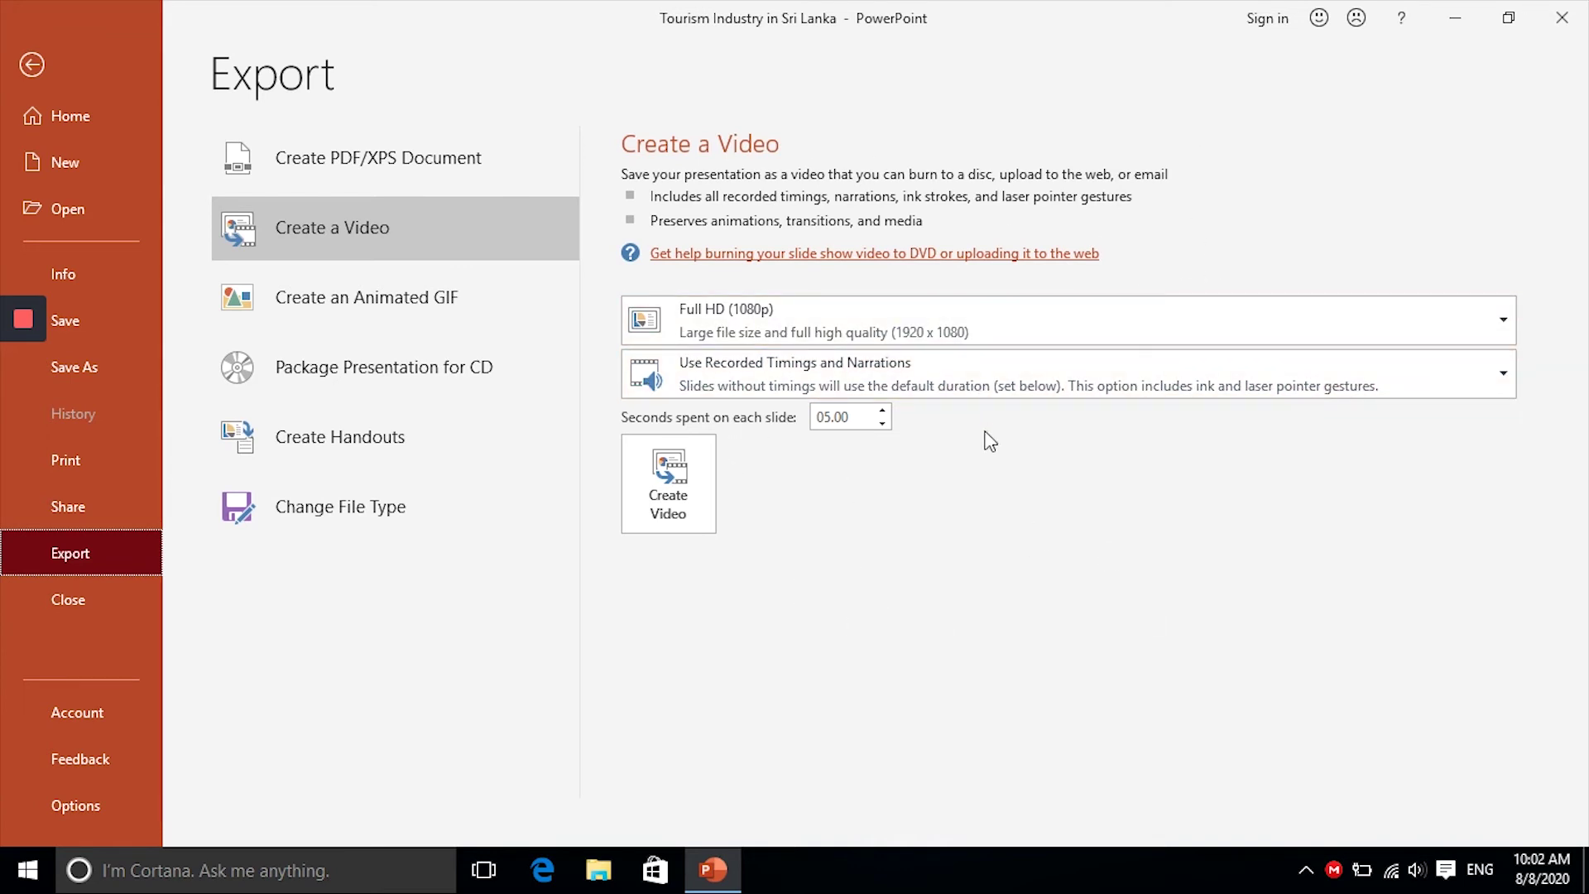
{"action": "left_click", "coordinate": [669, 476]}
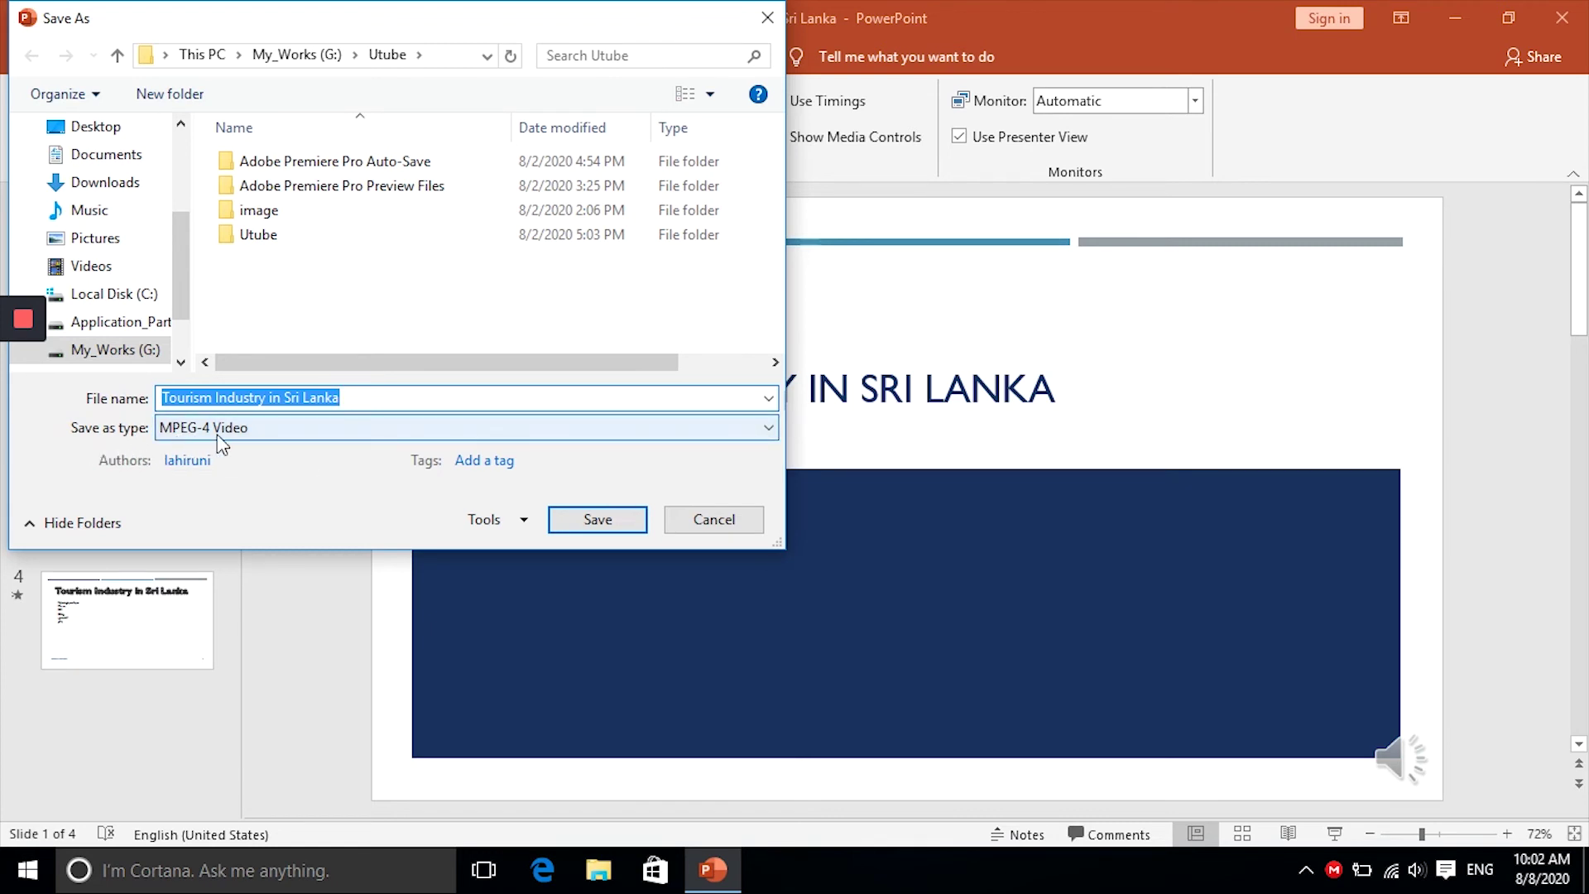
- Save the video as 'Tourism Industry in Sri Lanka' in MPEG-4 format
{"action": "left_click", "coordinate": [584, 523]}
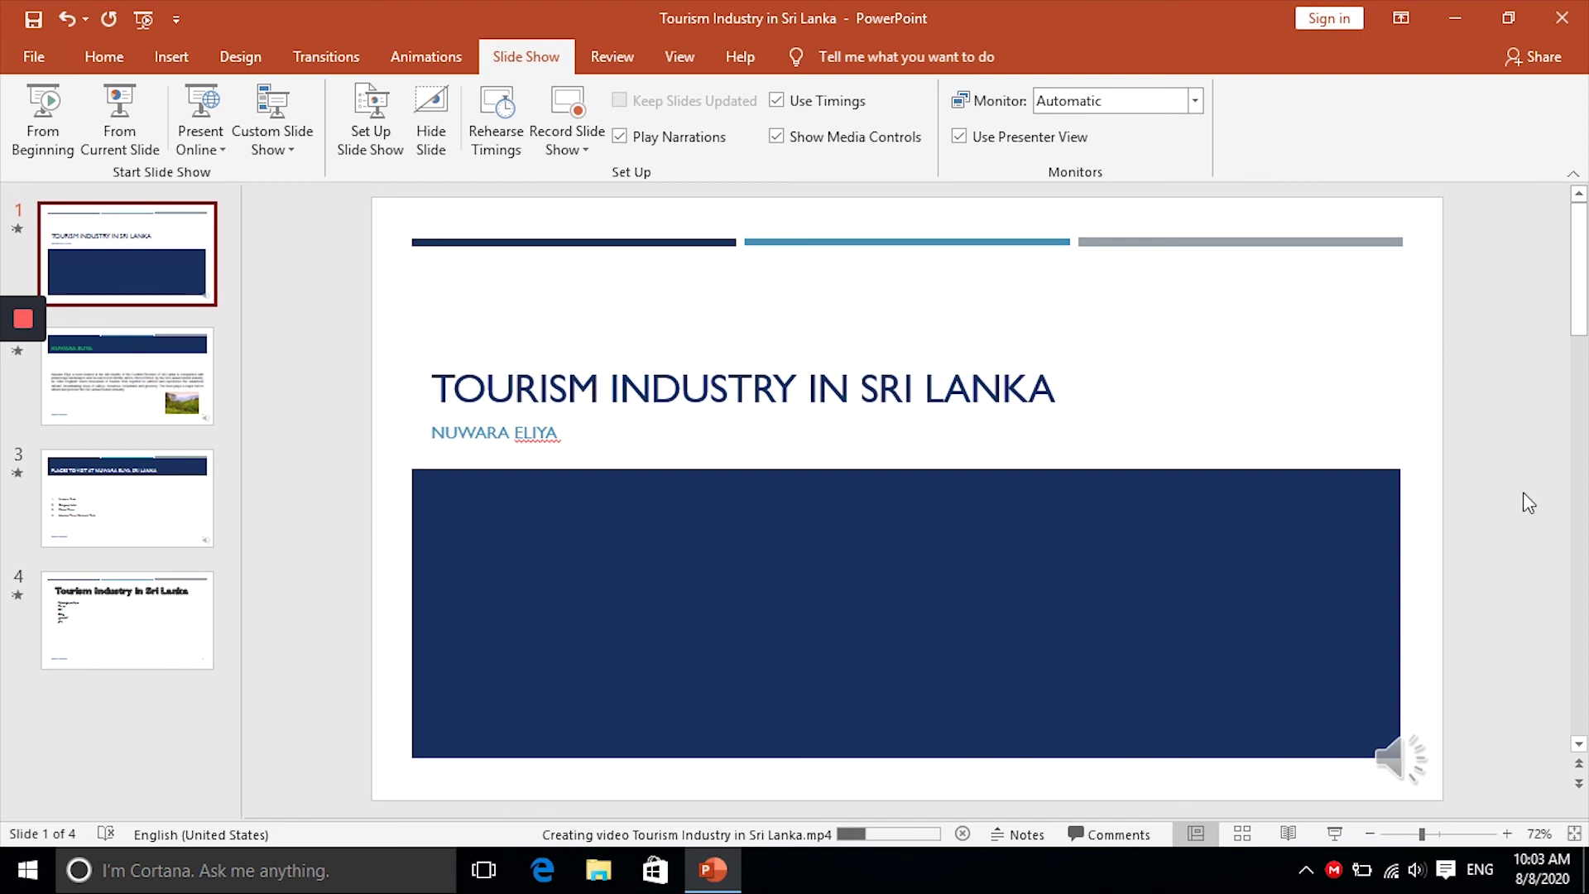
- Minimize PowerPoint and stop the Loom screen recording
{"action": "left_click", "coordinate": [1464, 16]}
{"action": "mouse_move", "coordinate": [23, 319]}
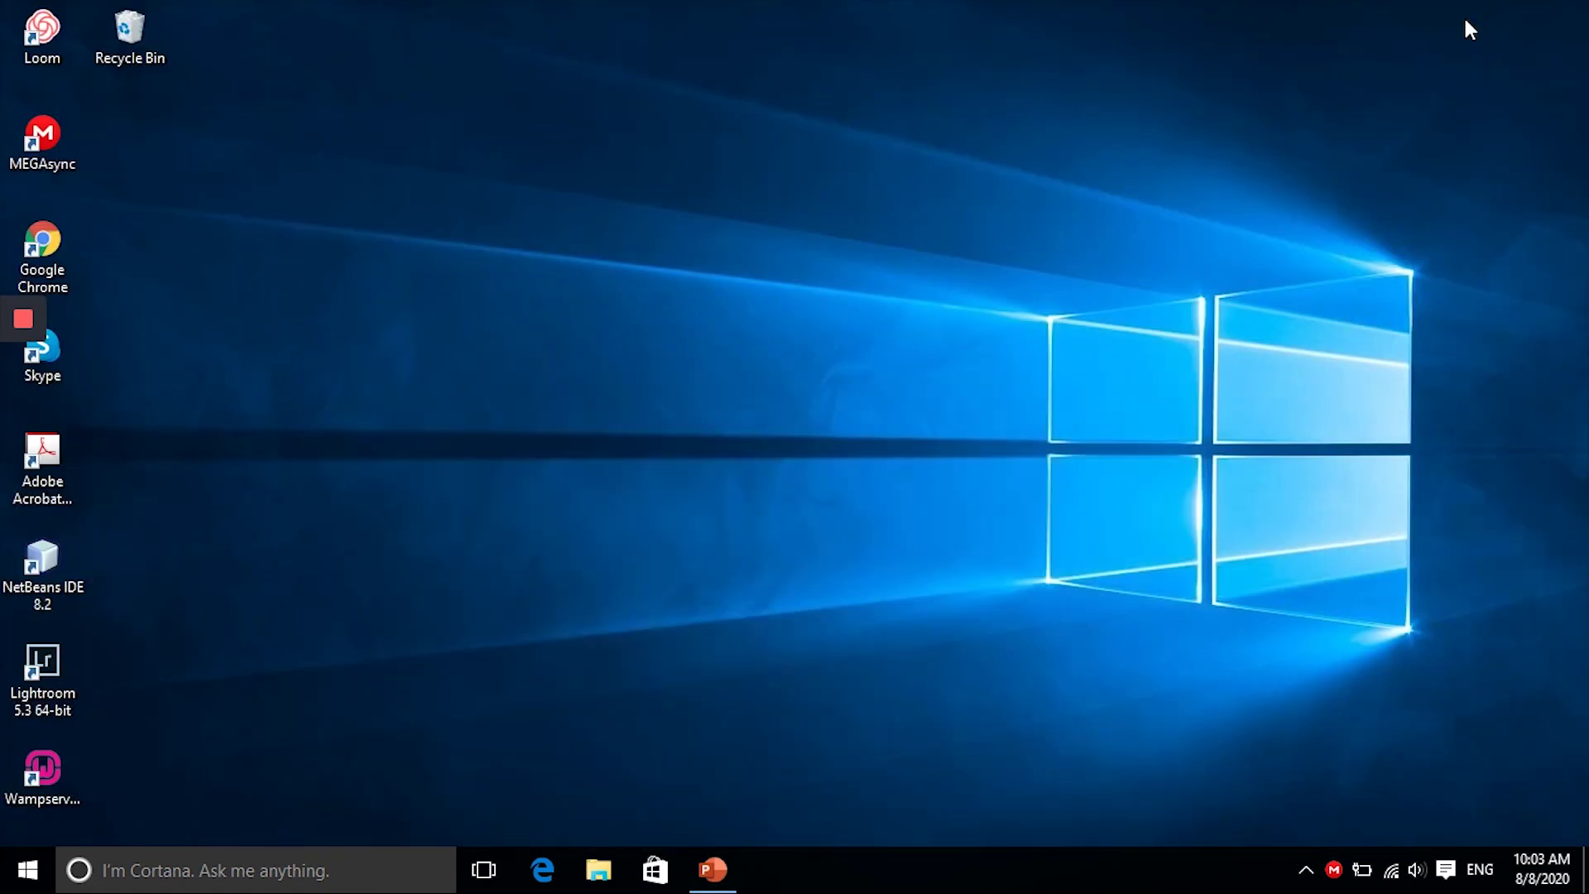
{"action": "left_click", "coordinate": [23, 324]}
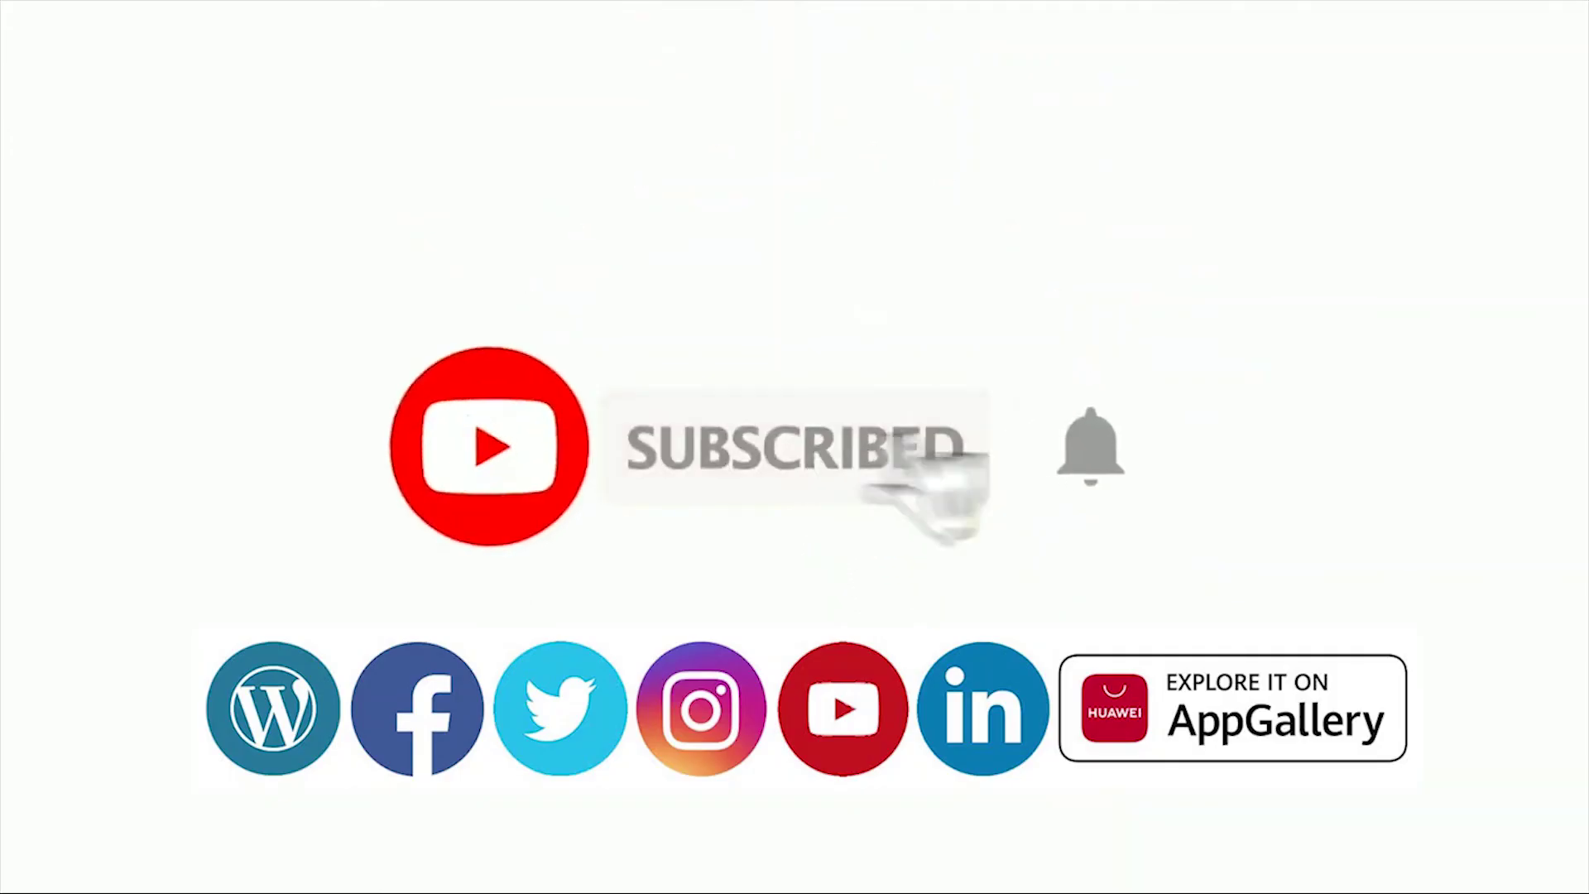